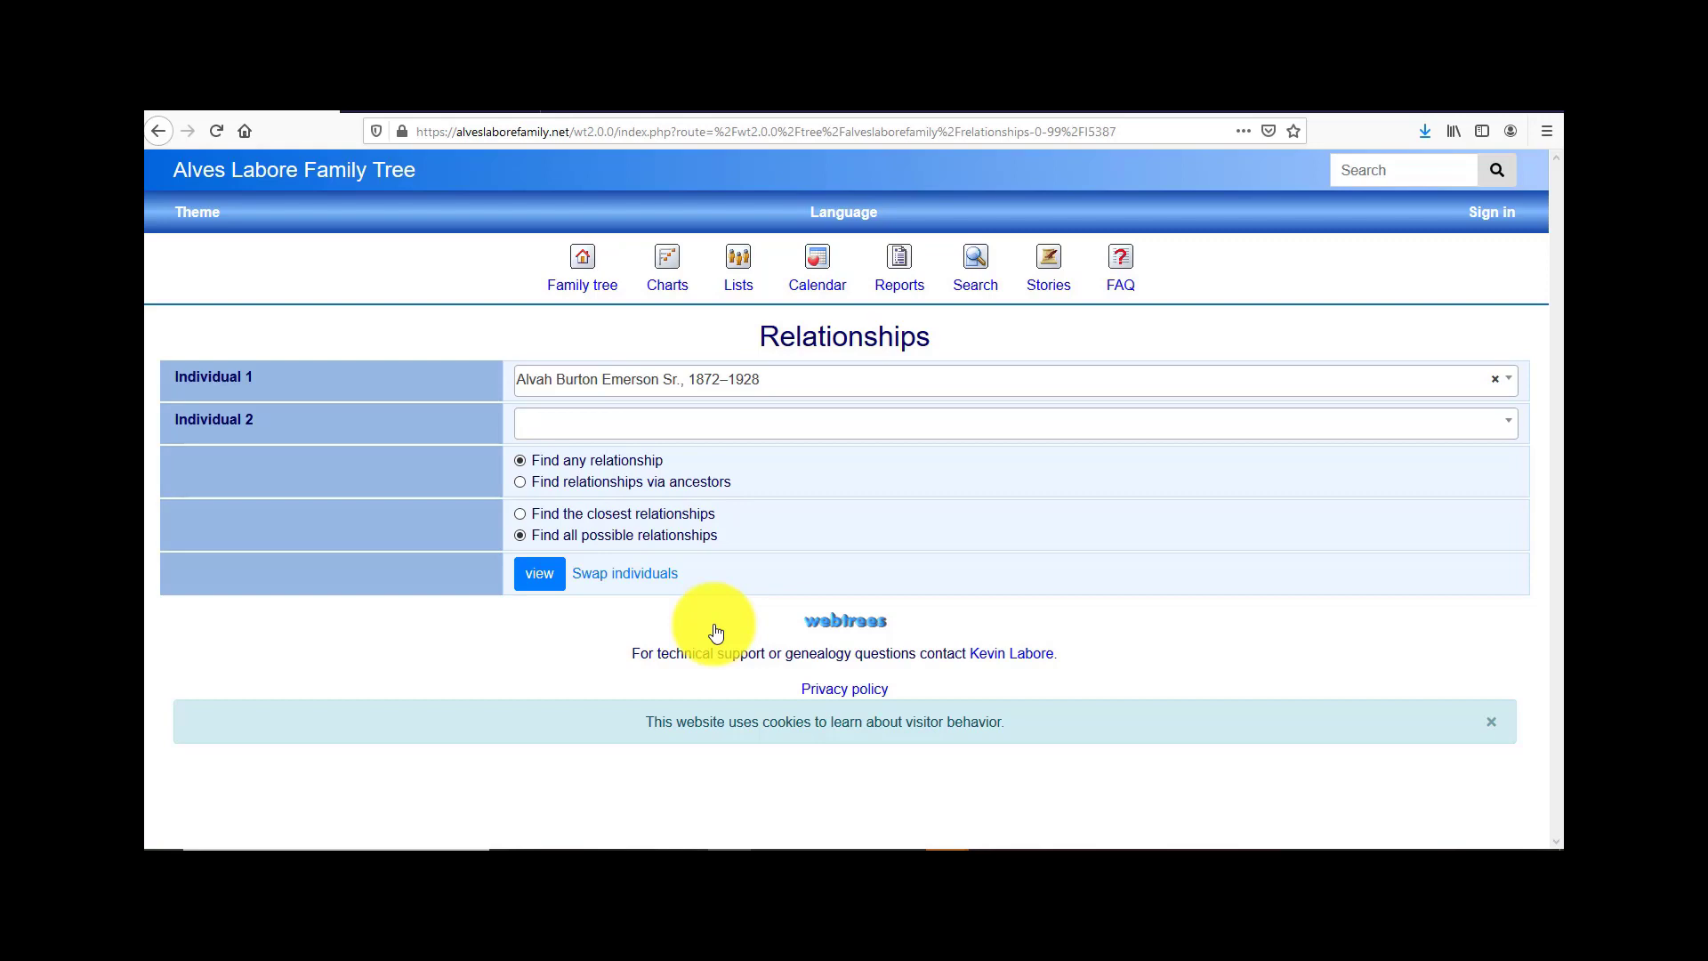
Step: Search for Individual 2 by name, choose the third match, and display all possible relationships of any kind to Individual 1
click(679, 424)
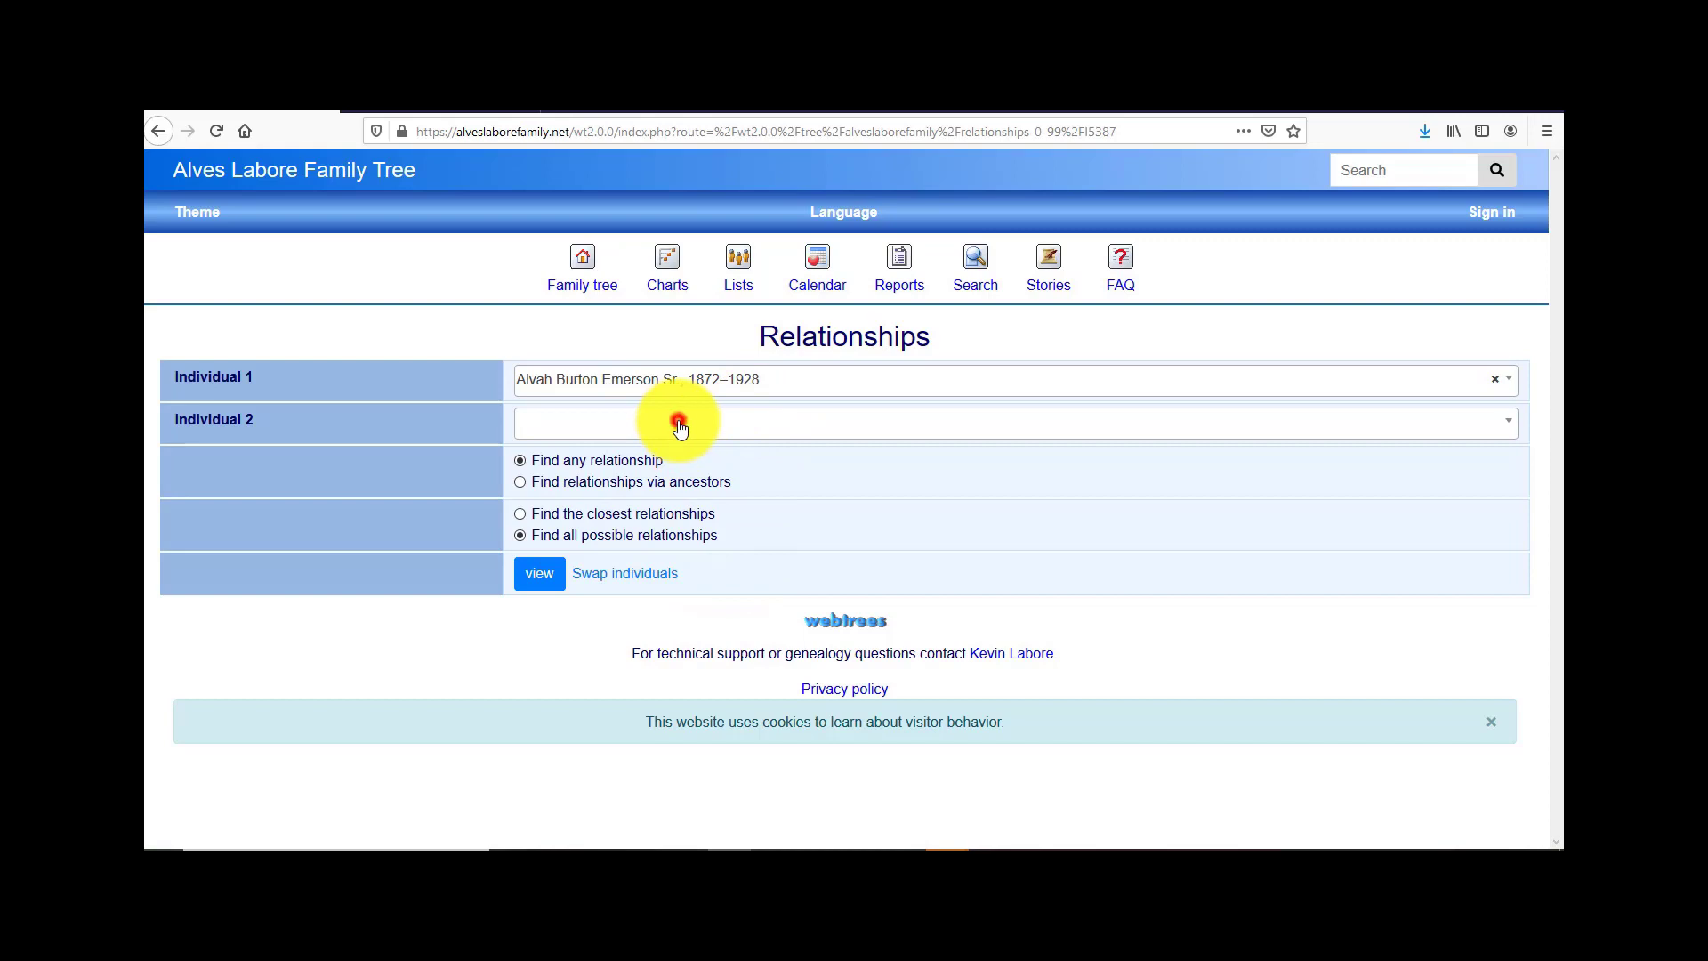
text(JOhn )
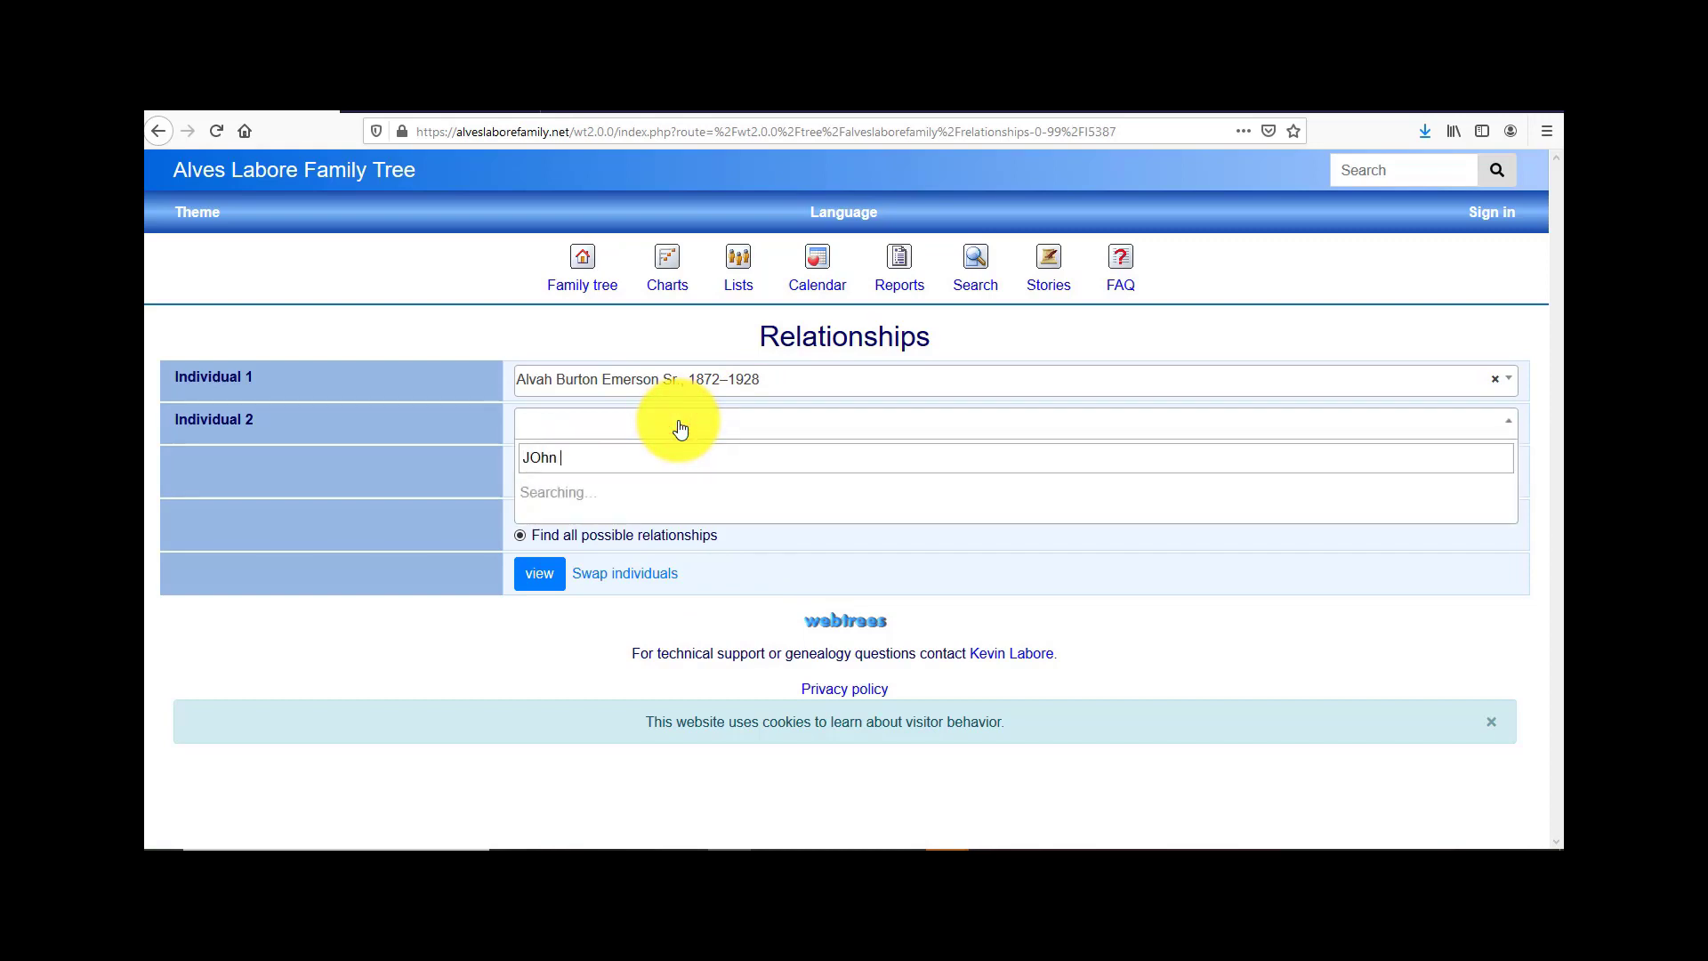
text(erms)
key(BackSpace)
key(BackSpace)
key(BackSpace)
text(mer)
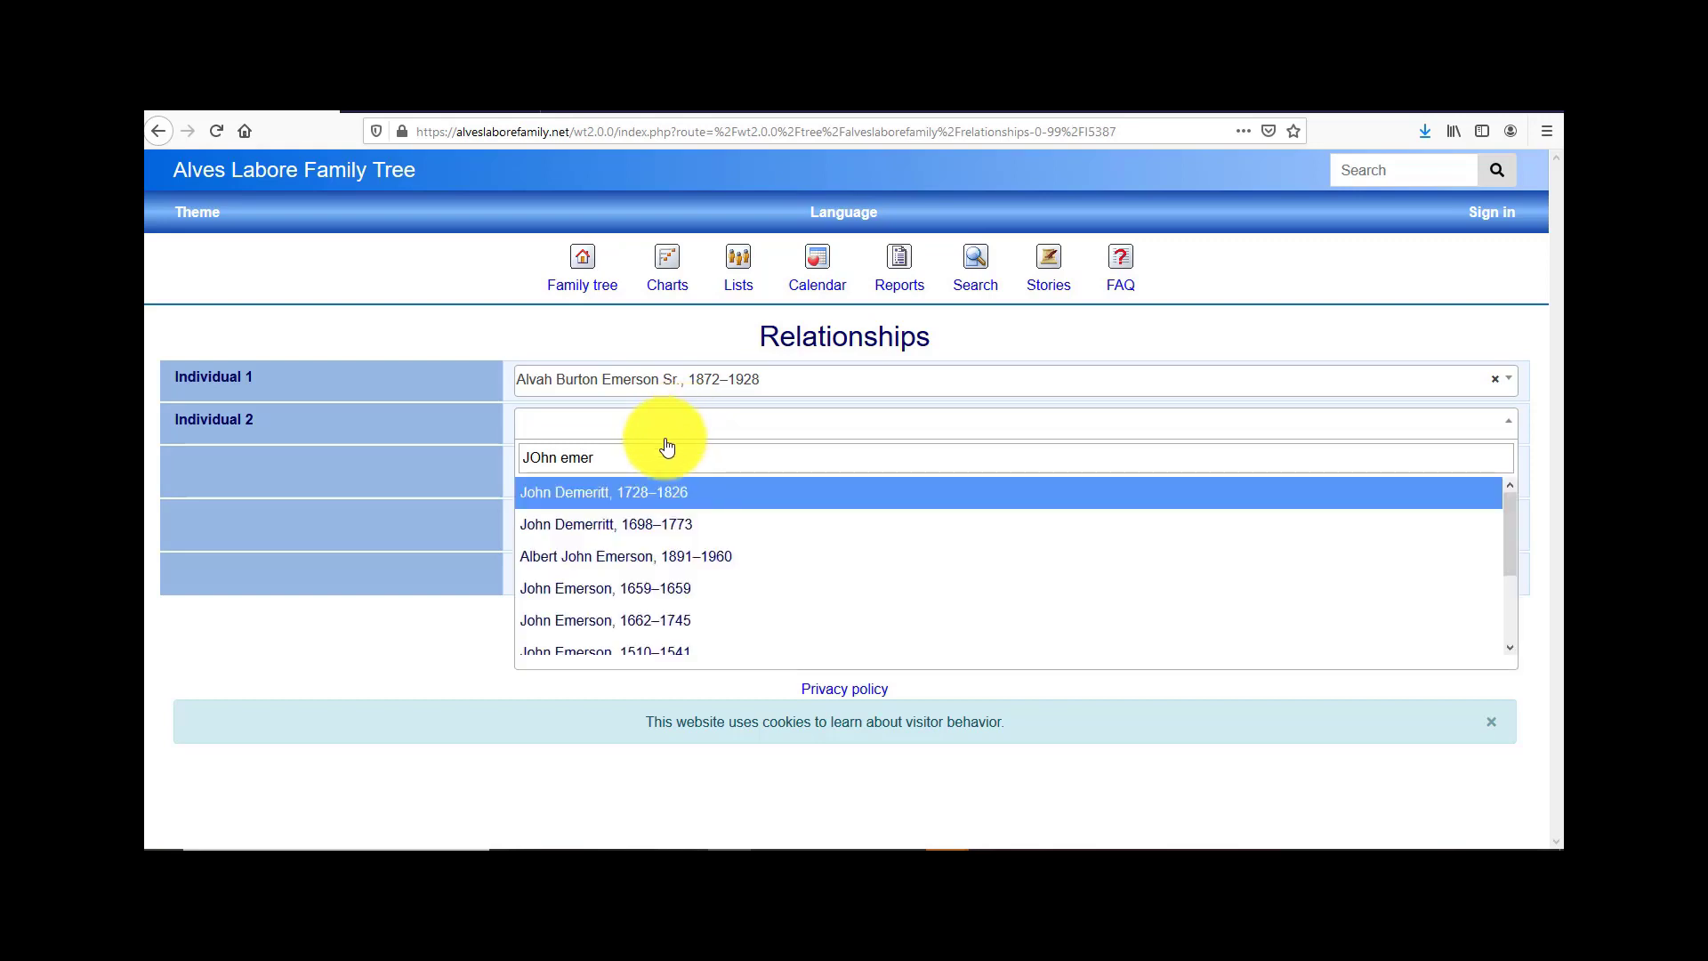
click(605, 558)
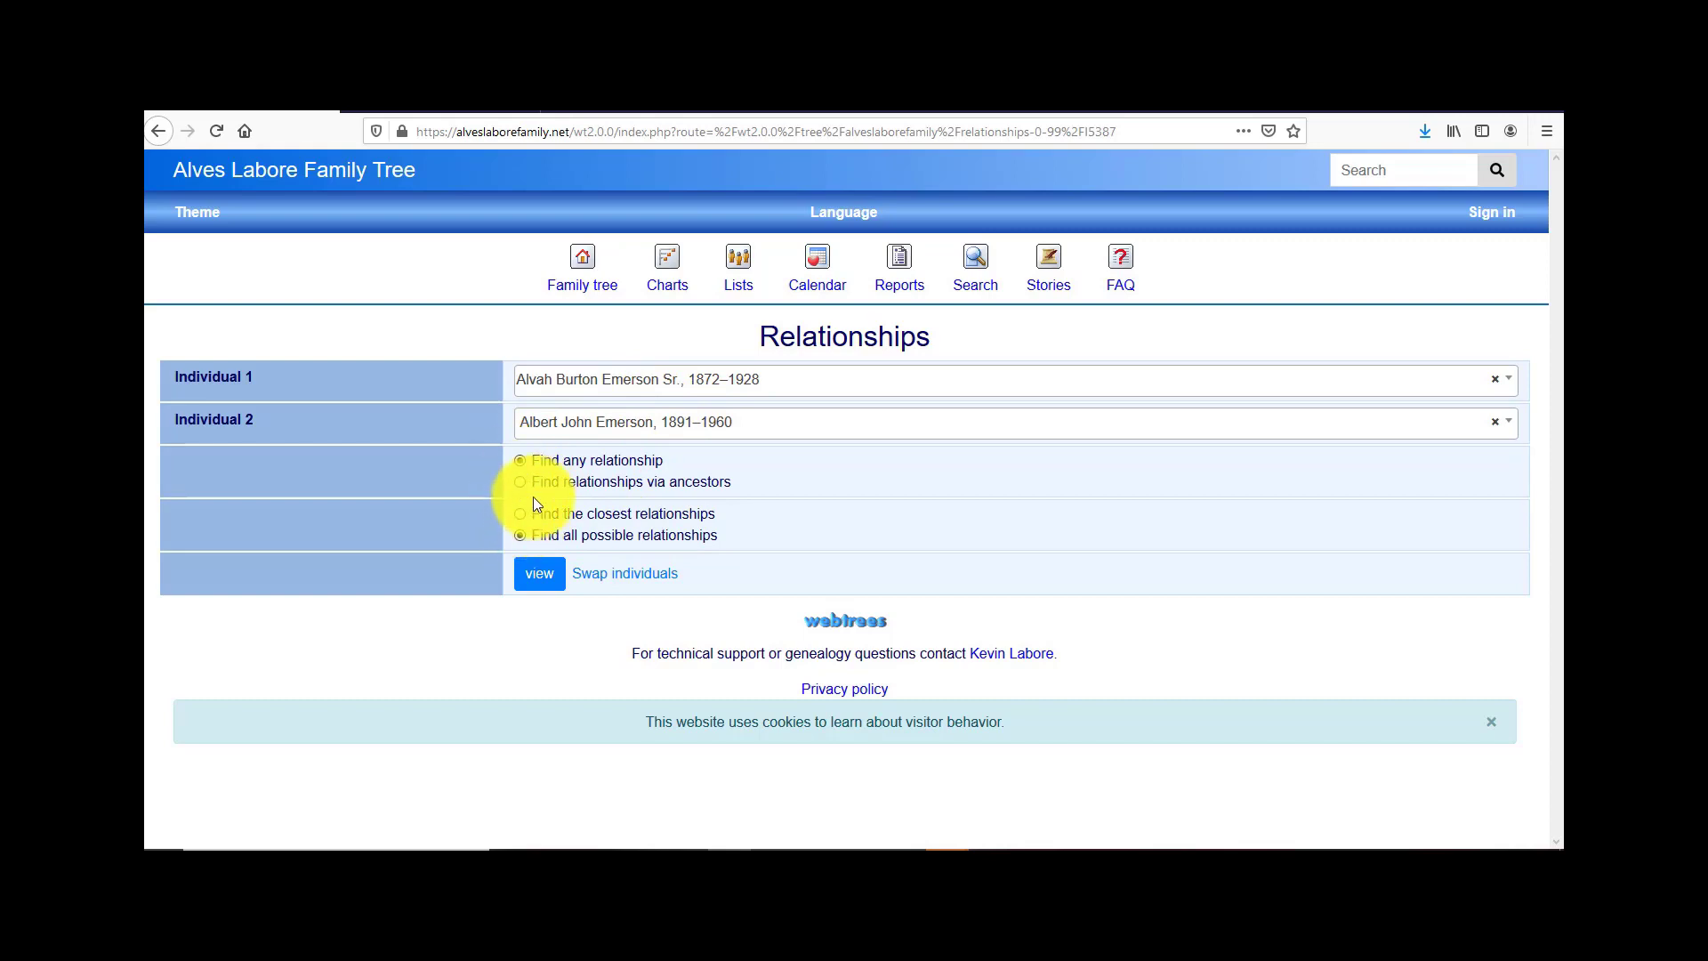
click(545, 573)
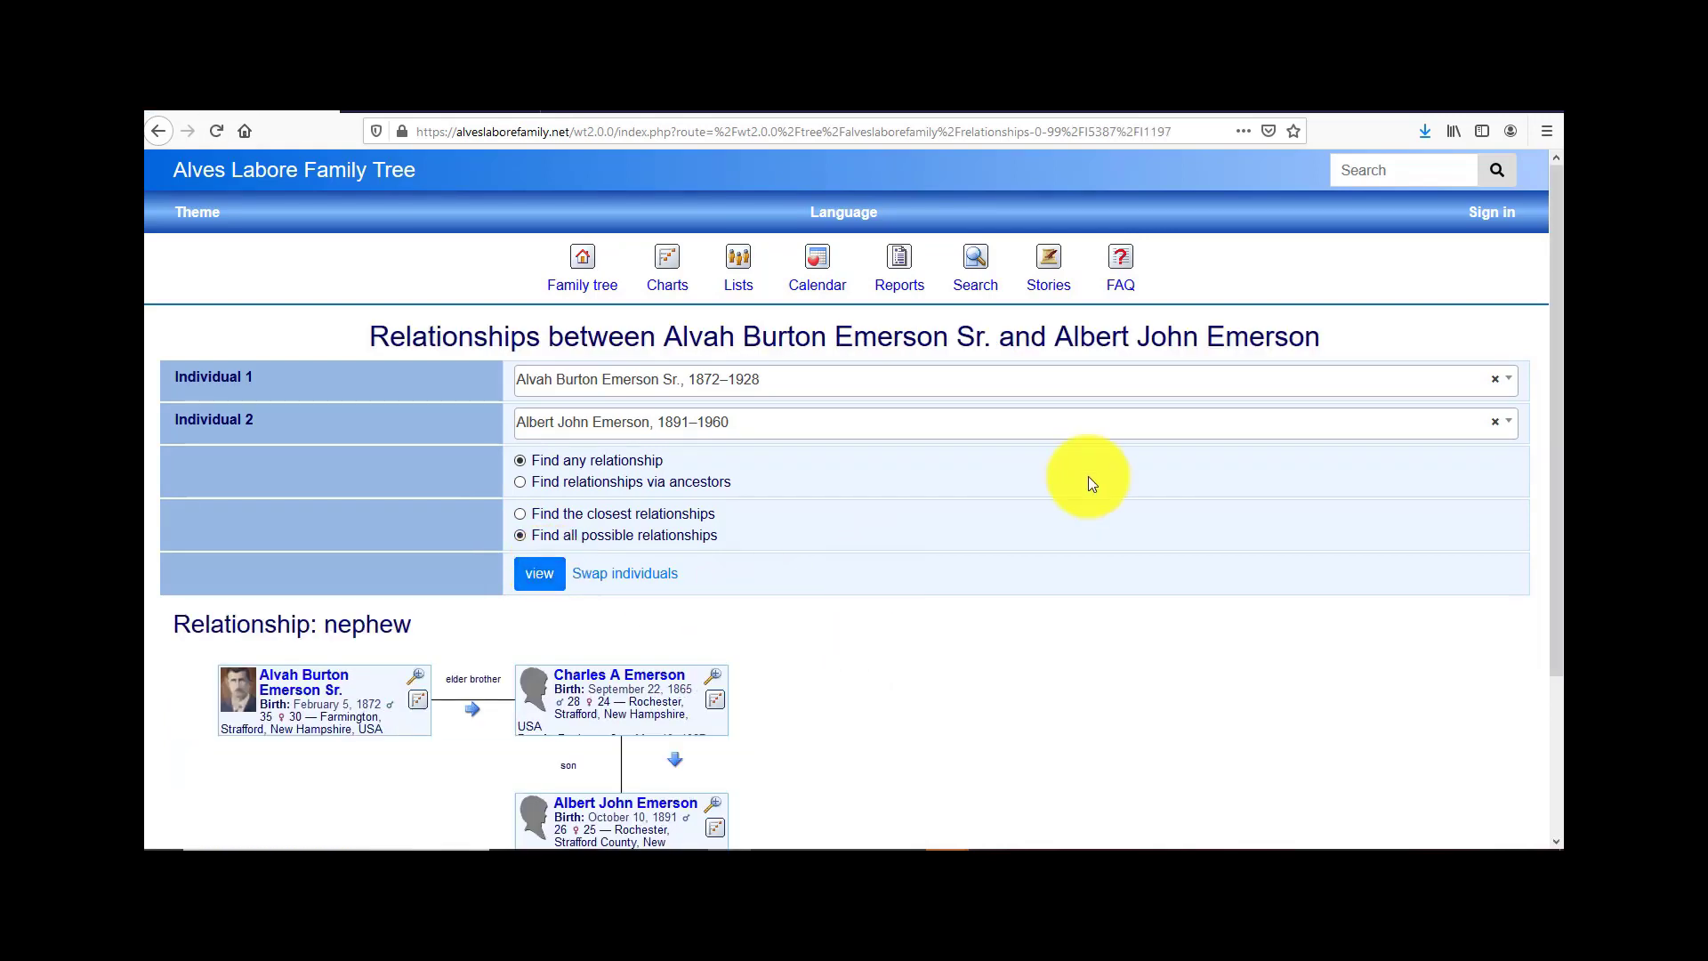
Step: Limit the relationship search to relationships via ancestors and display the resulting chart
drag(1555, 369, 1548, 477)
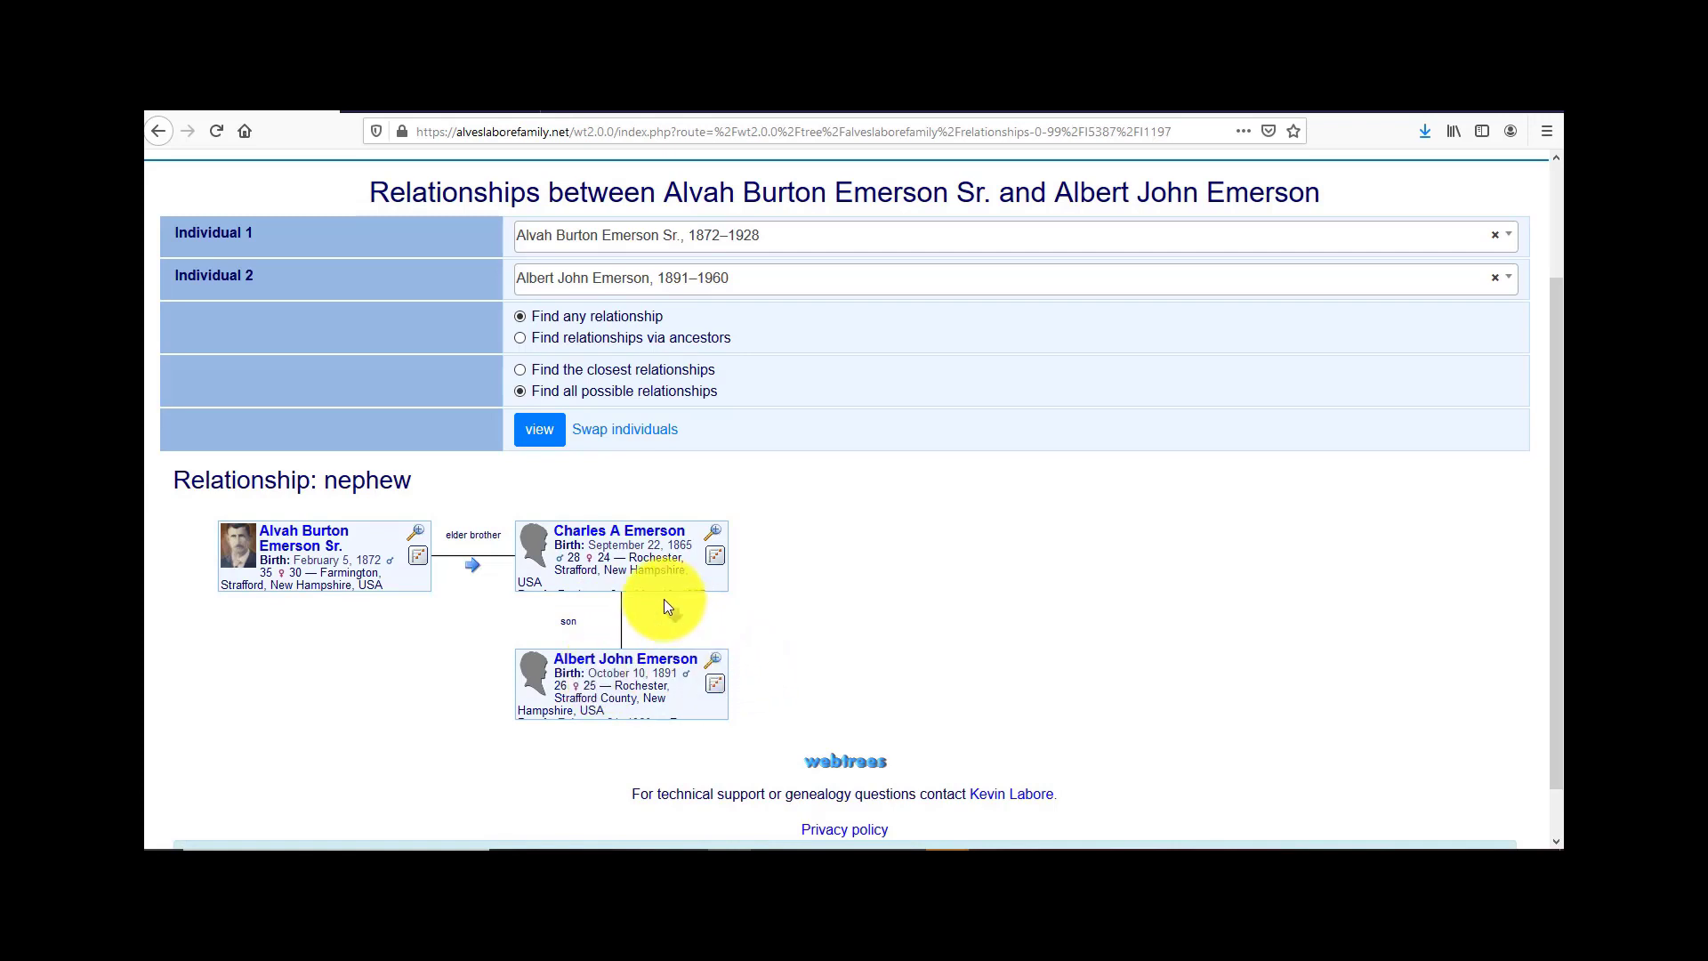
click(519, 339)
click(544, 429)
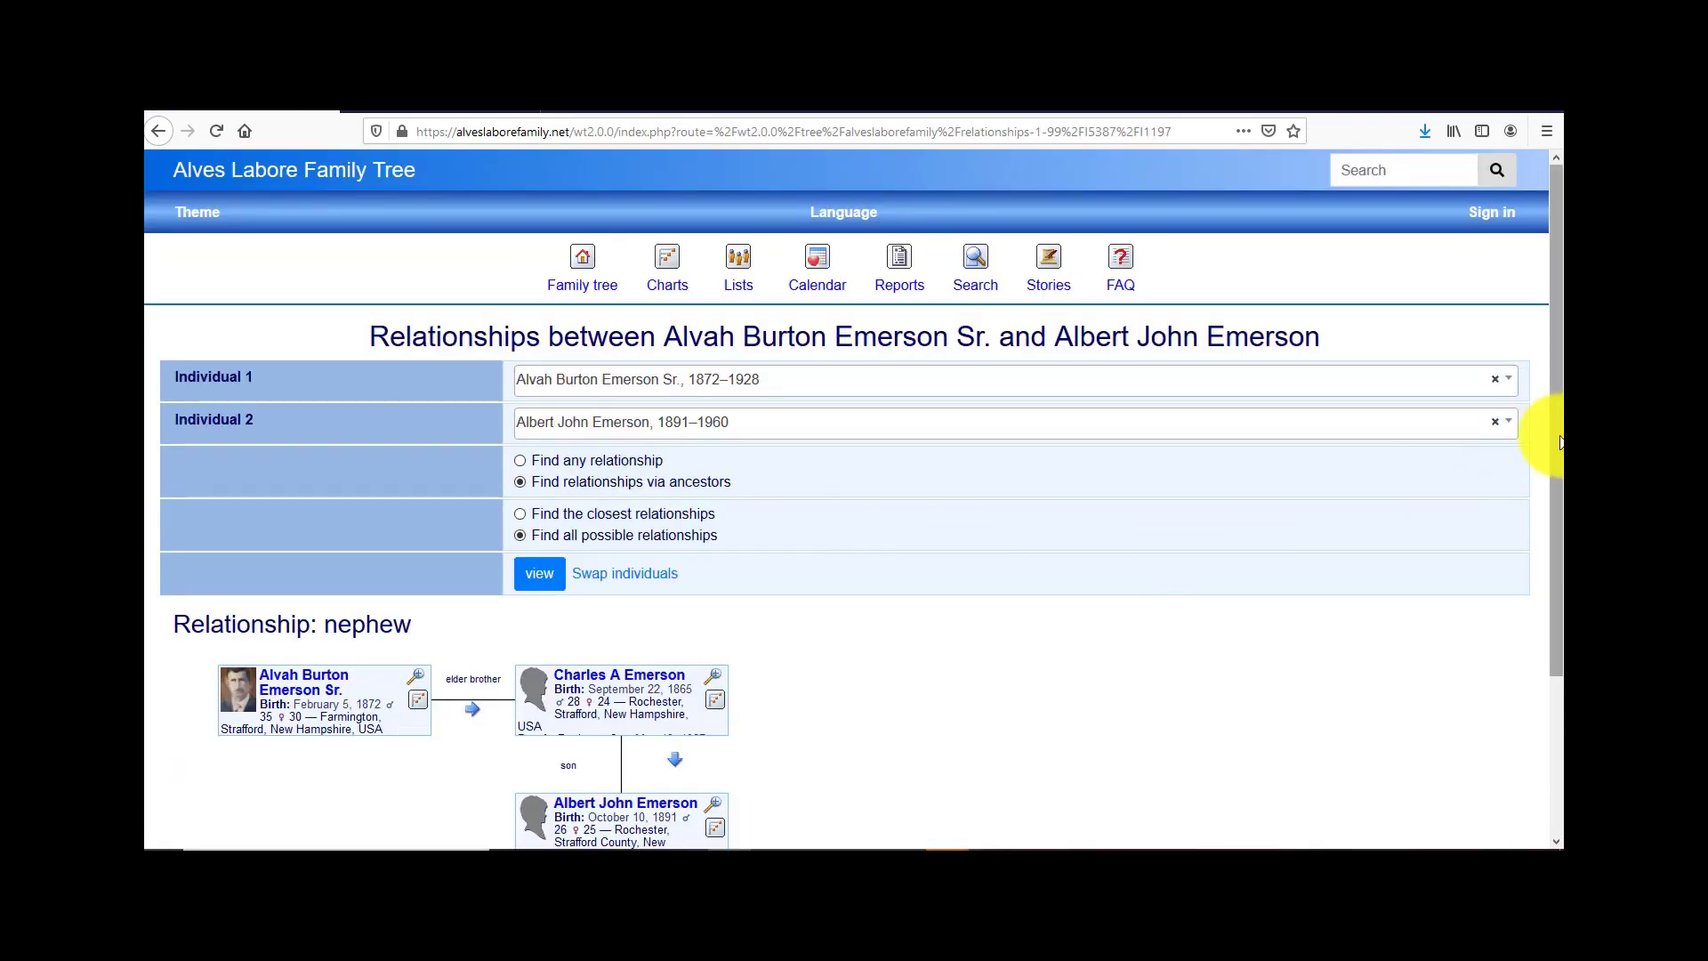
drag(1554, 435, 1544, 572)
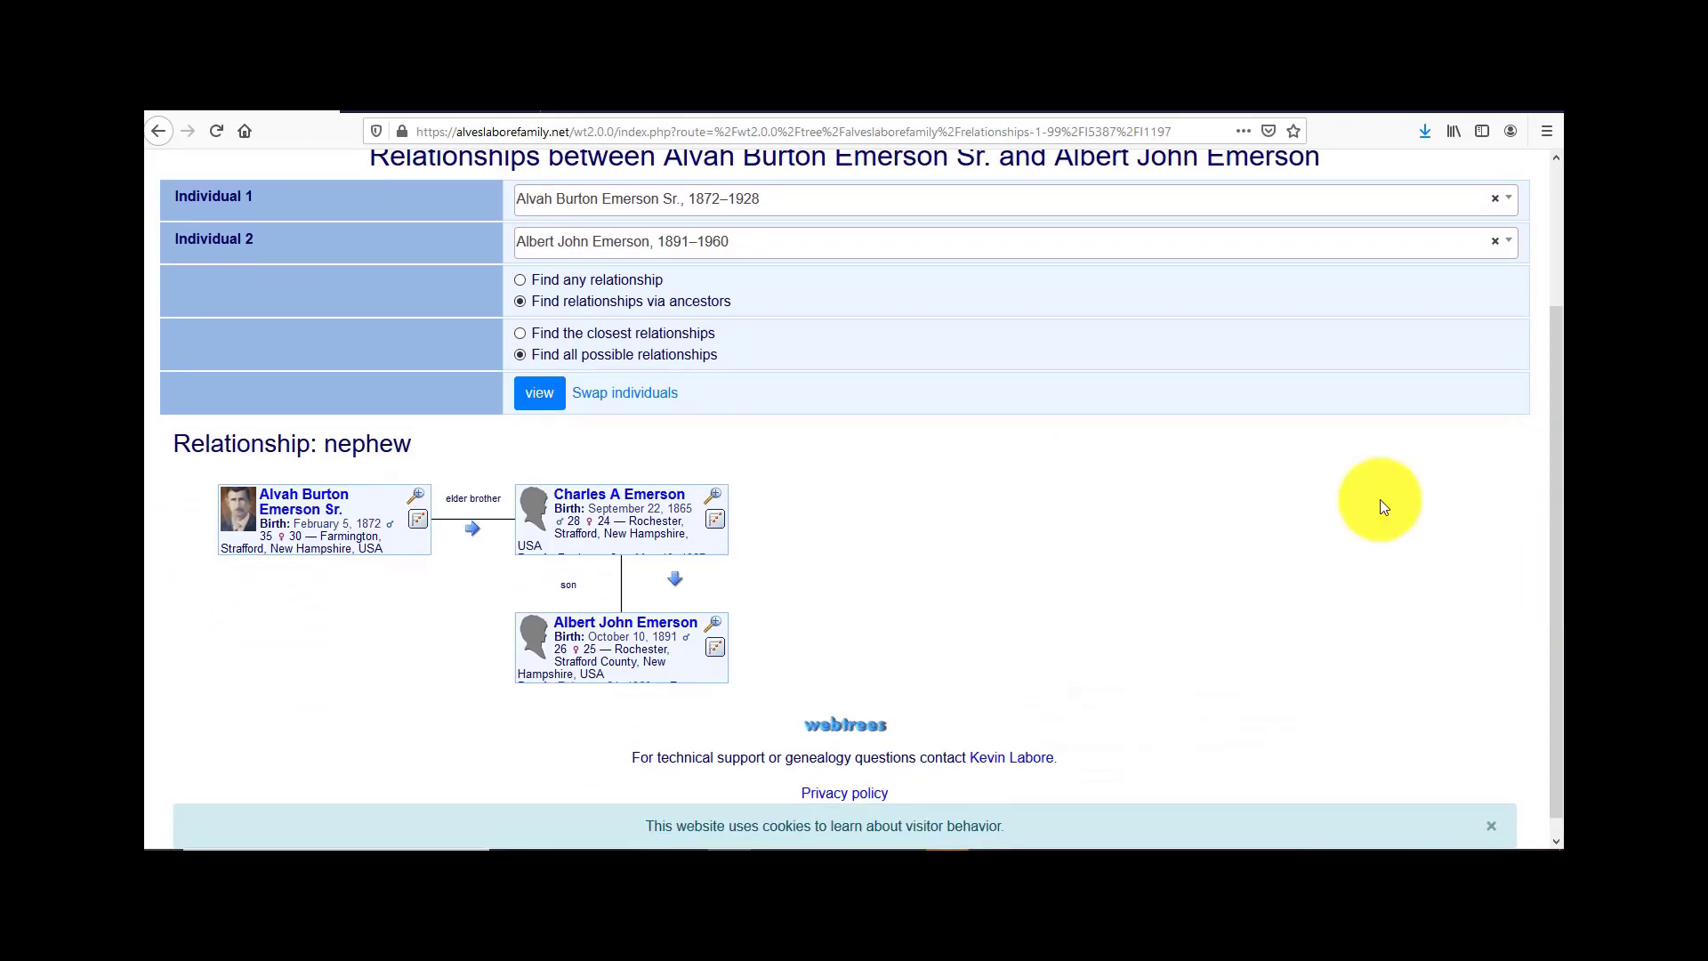
Step: Set the search to find the closest relationships and display the resulting chart
click(519, 333)
click(542, 395)
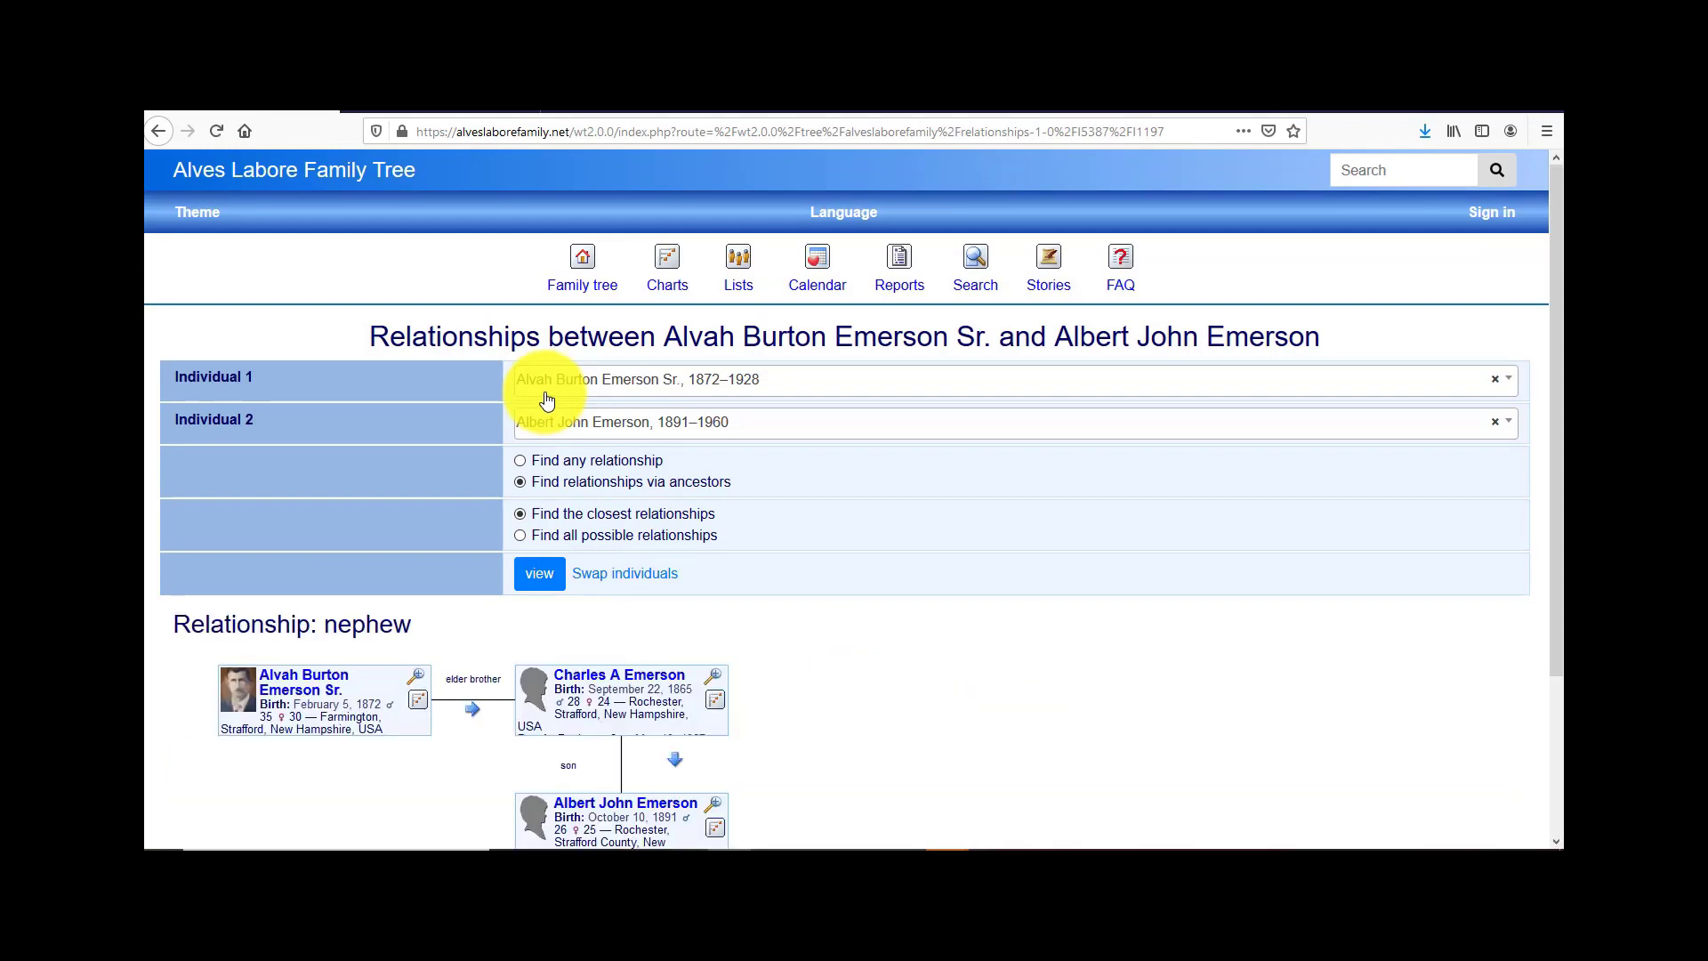
drag(1553, 432, 1540, 501)
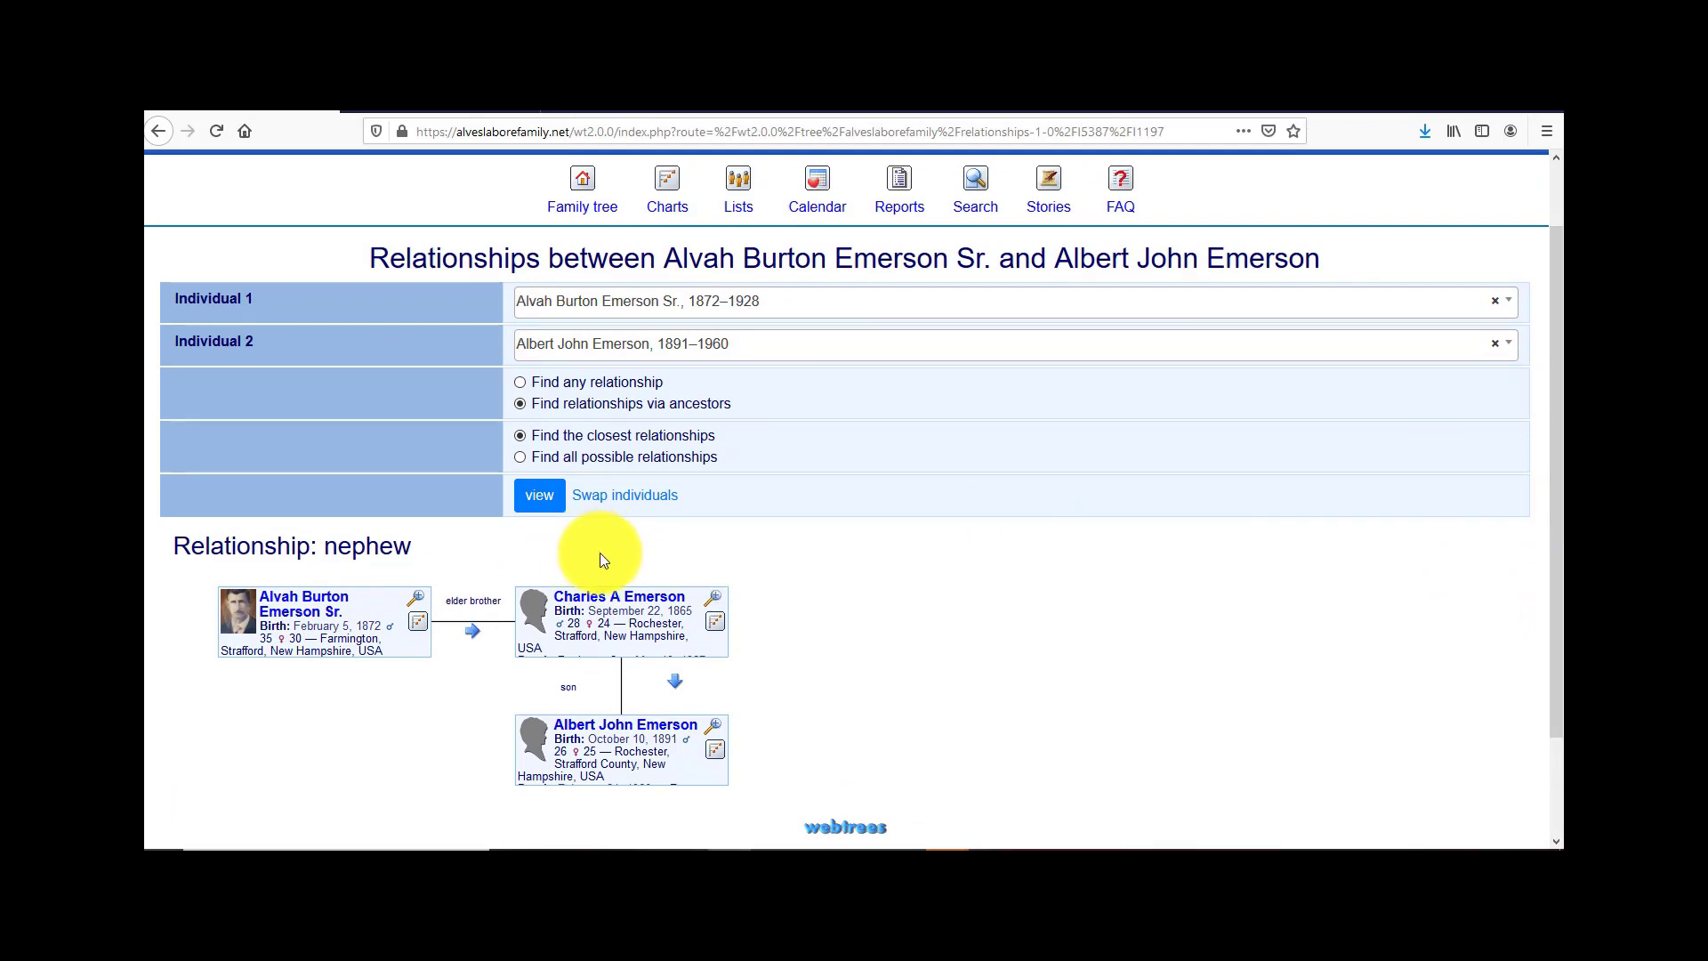
Step: Replace Individual 1 and Individual 2 with a different pair of relatives and display their closest relationship via ancestors
click(792, 355)
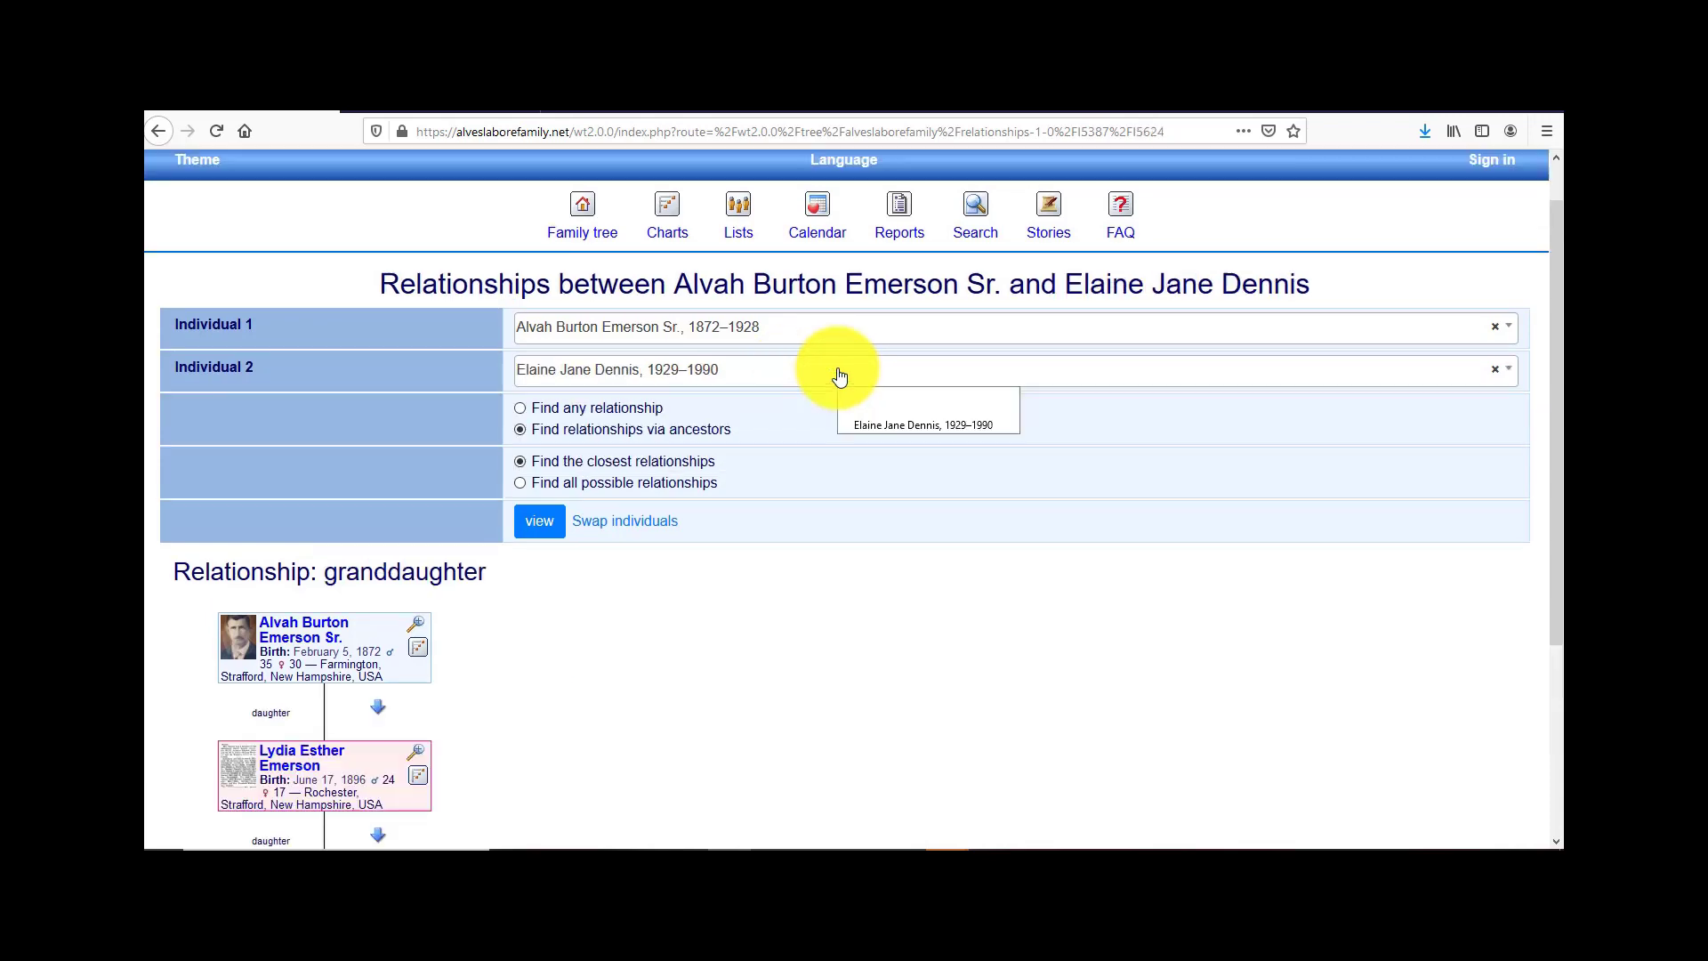
click(1490, 781)
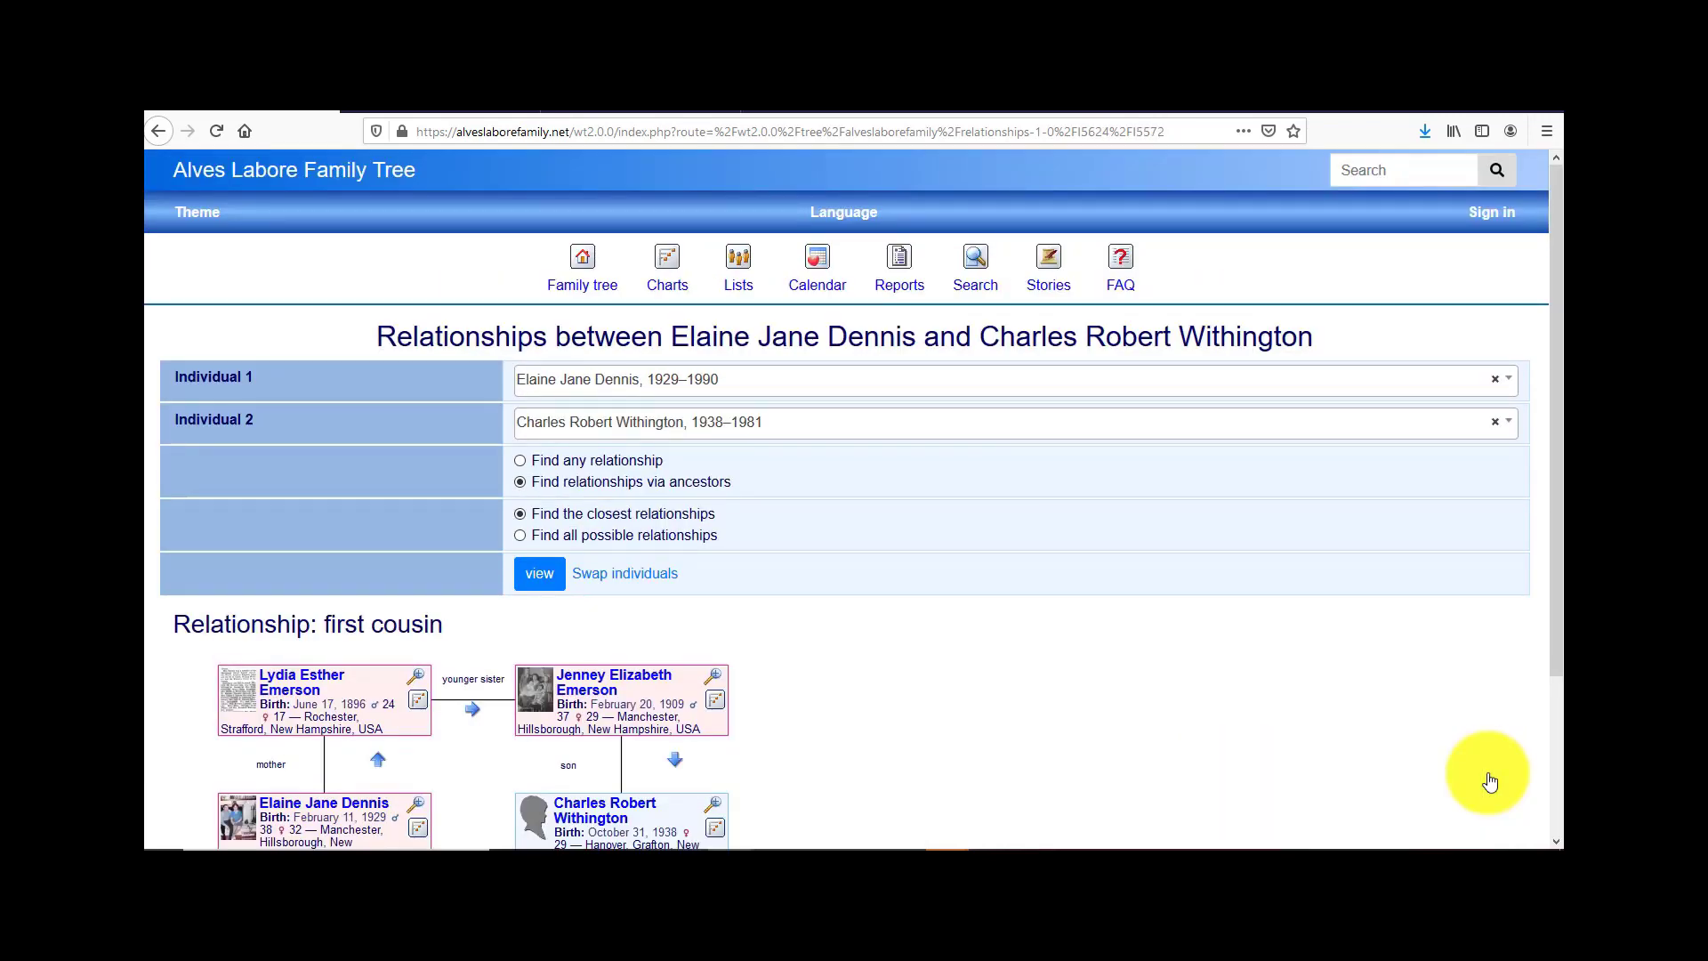
drag(1555, 656, 1555, 716)
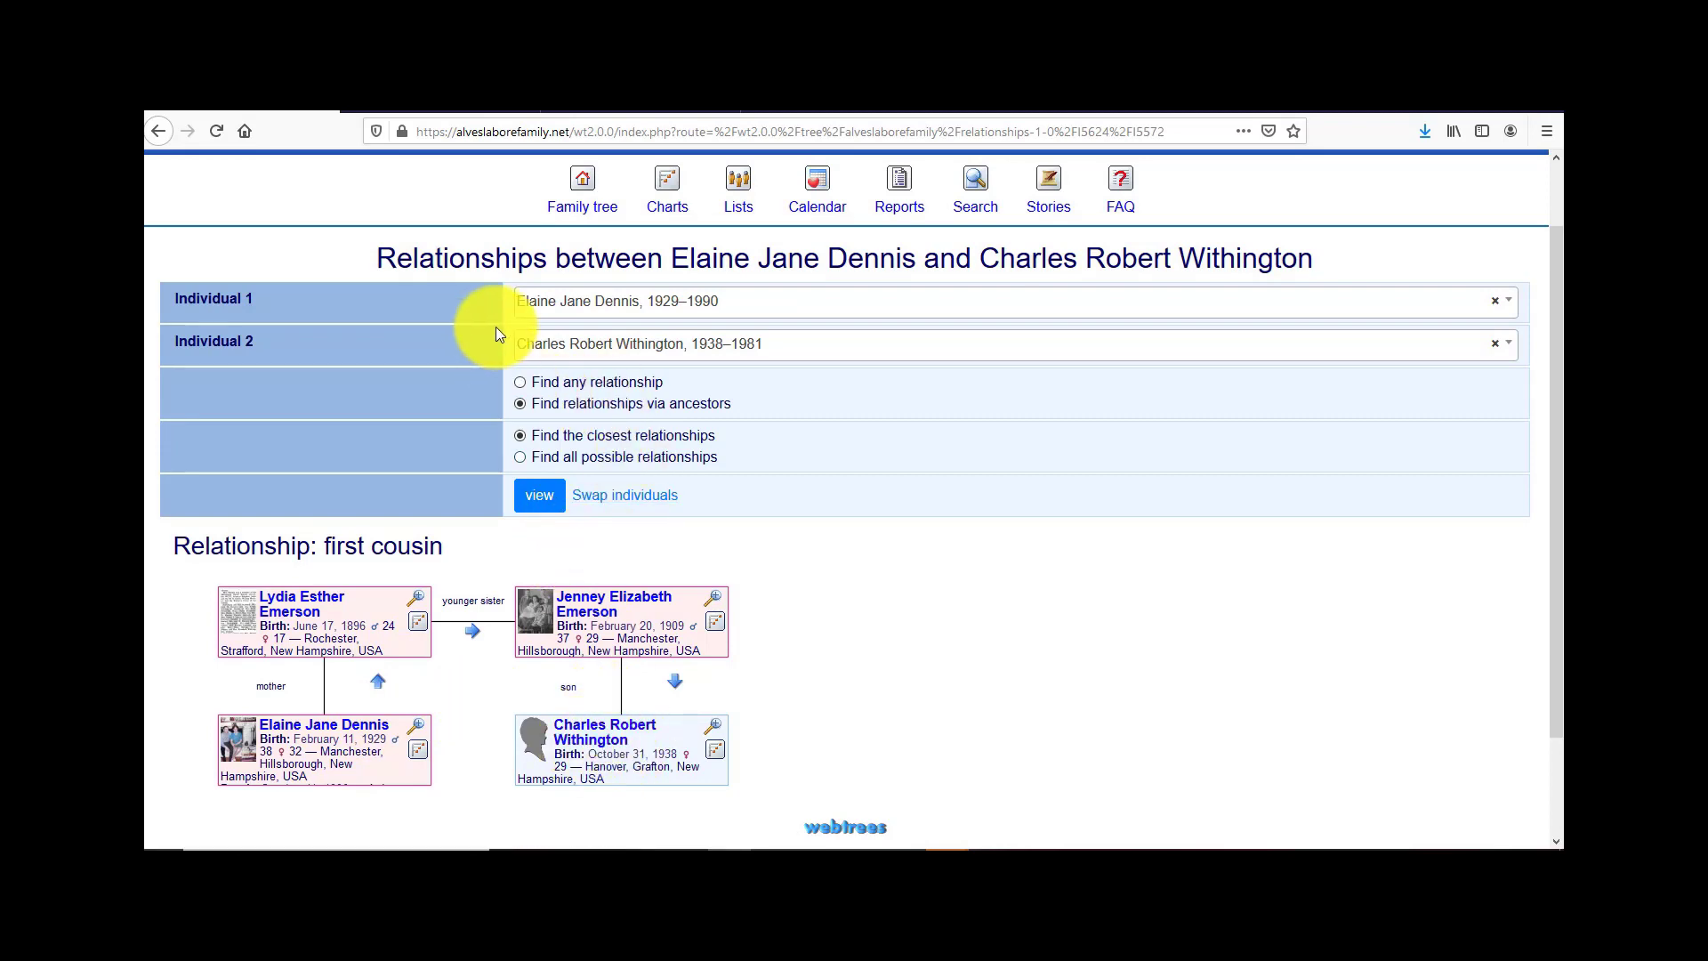
Step: Switch the search for this pair to find any relationship, keeping the closest option, and display the chart
click(521, 383)
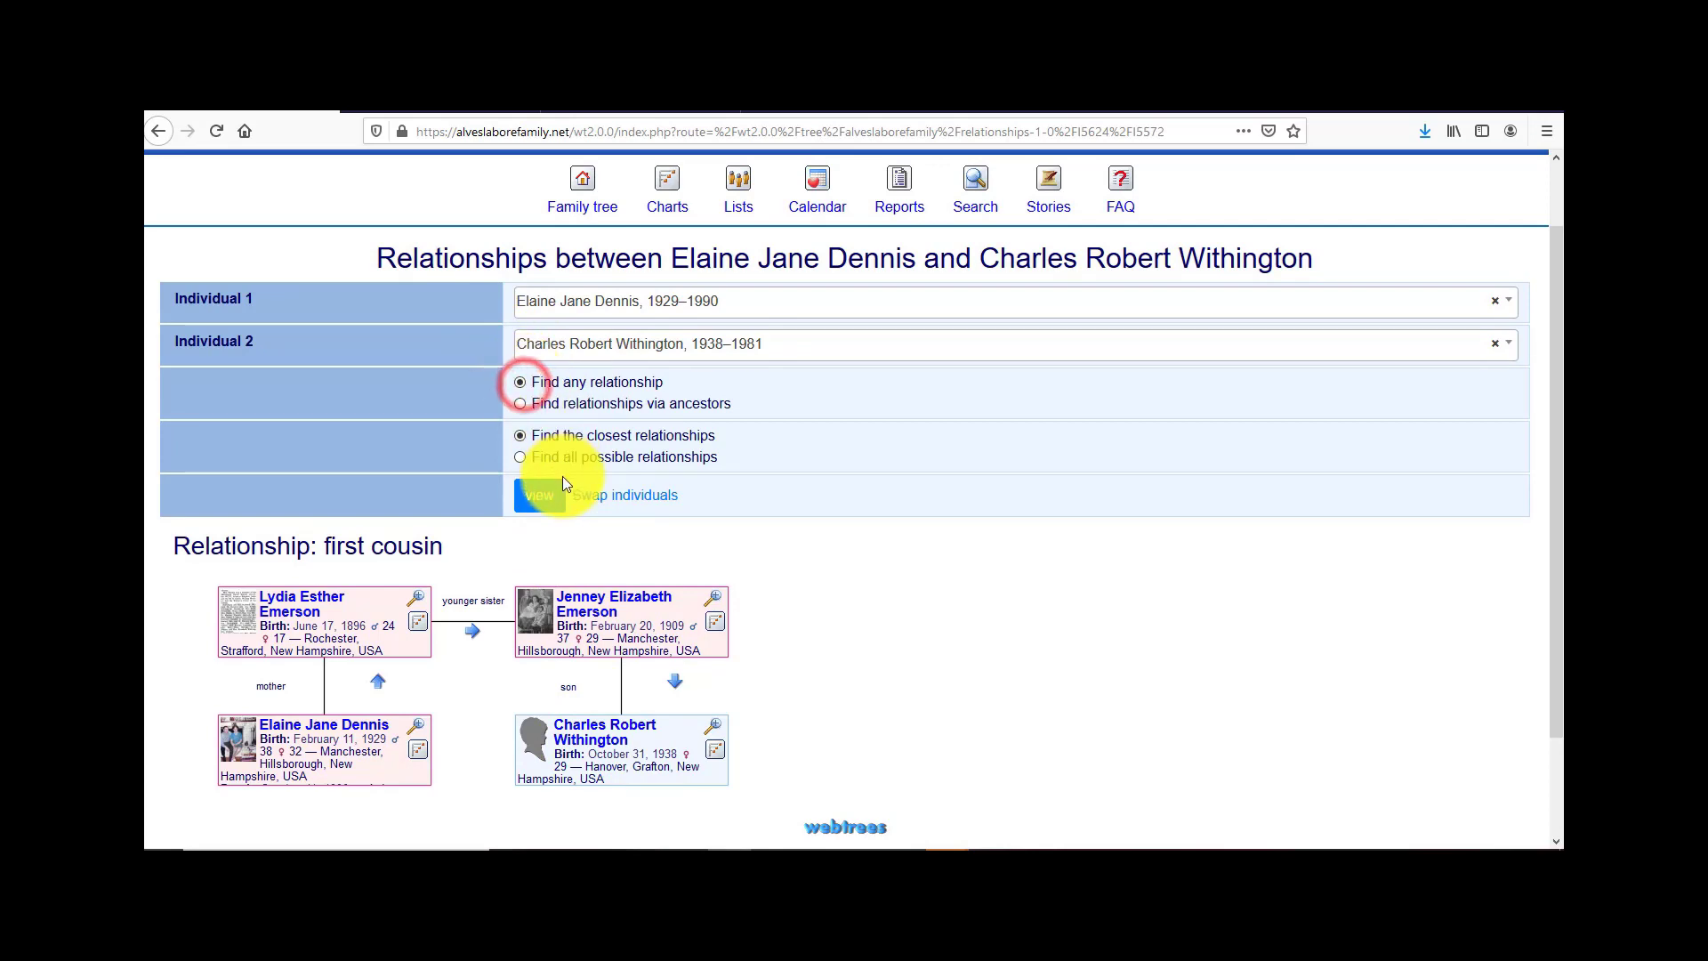
click(539, 500)
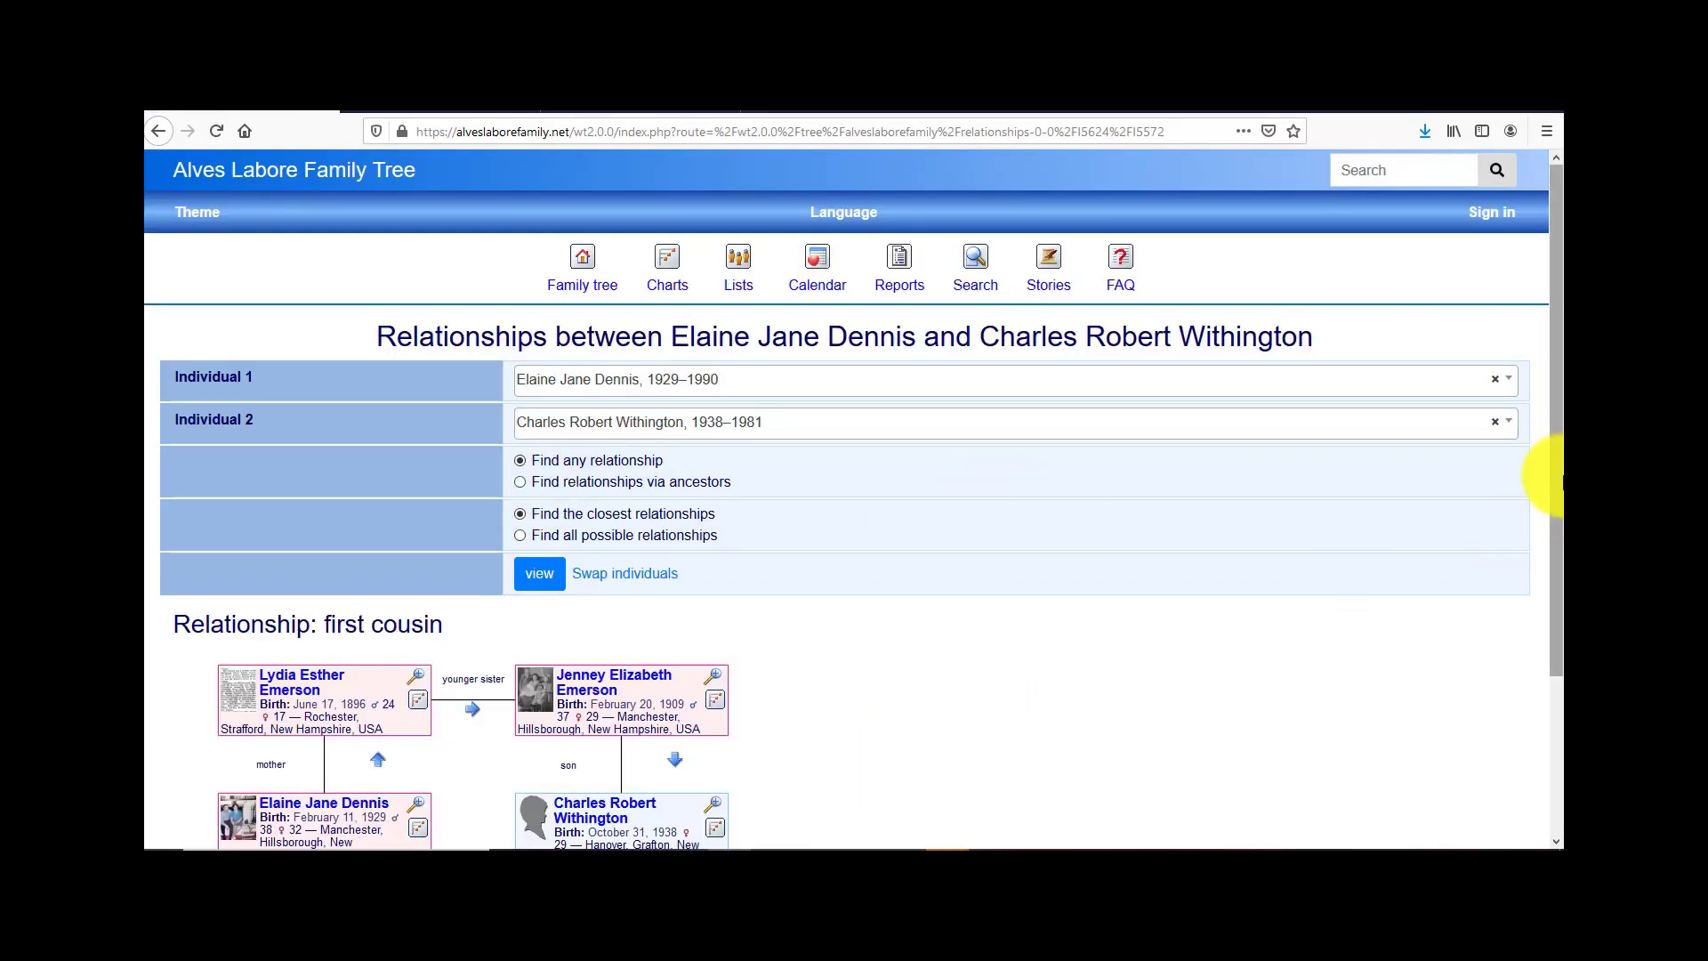
drag(1555, 476, 1552, 641)
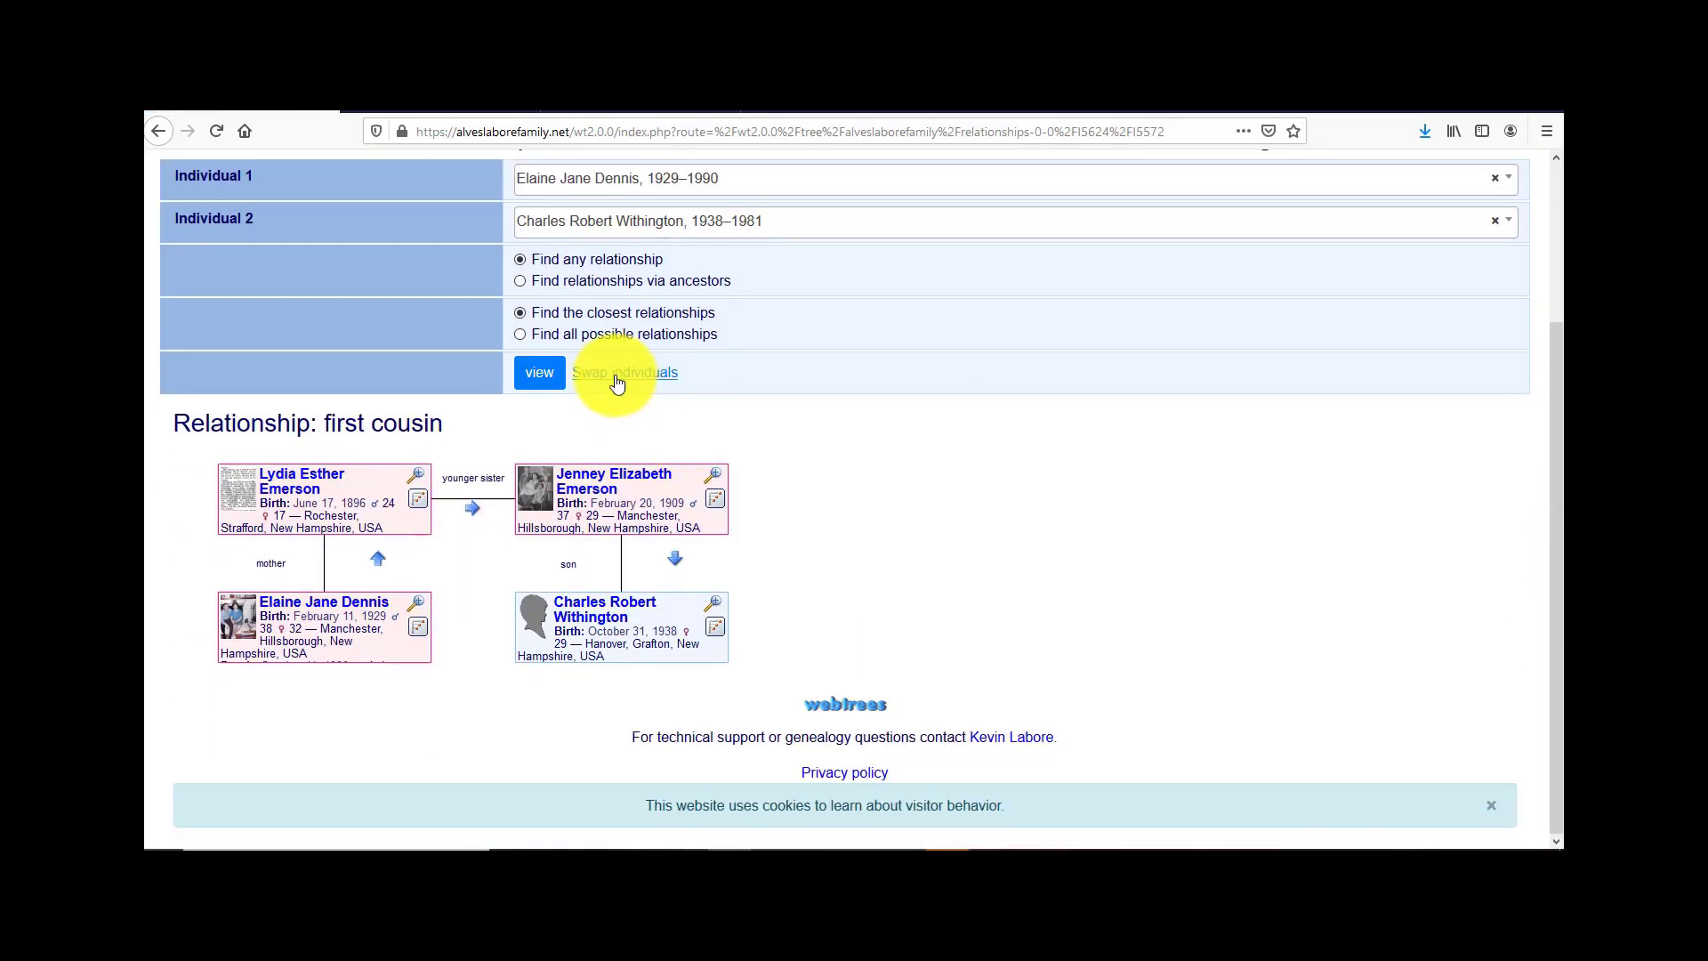
Step: Set the search to find all possible relationships, display the results, and review every relationship chain listed for the pair
click(519, 335)
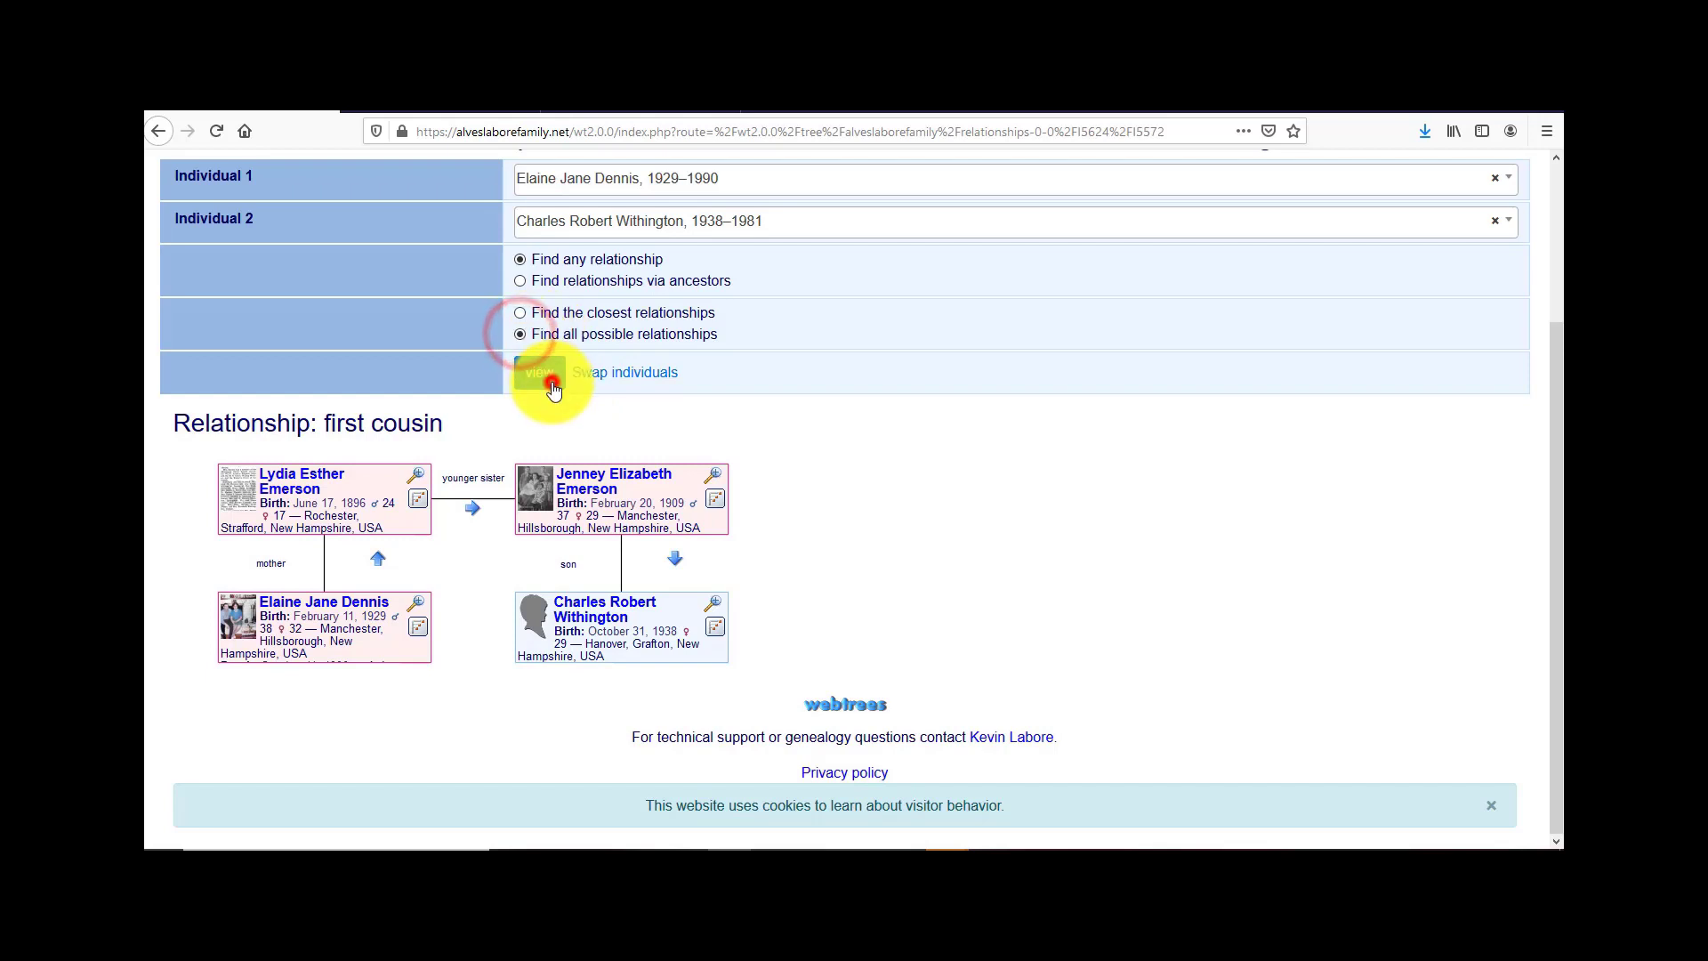
click(551, 381)
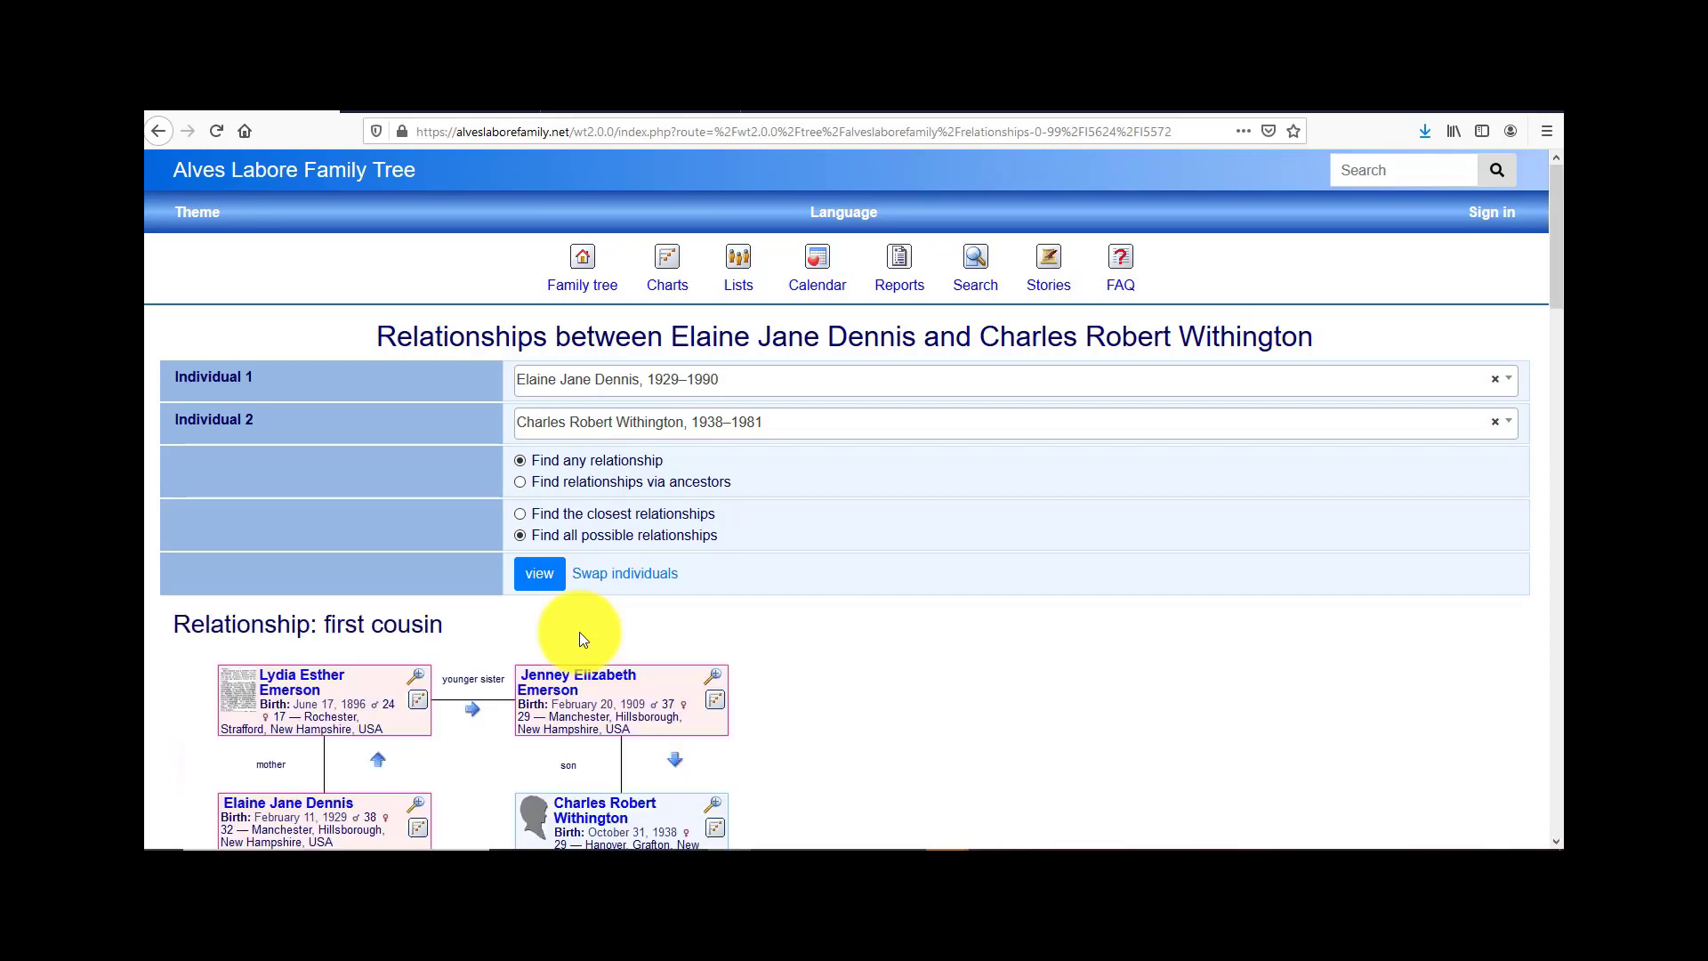
scroll(1553, 381, down, 5)
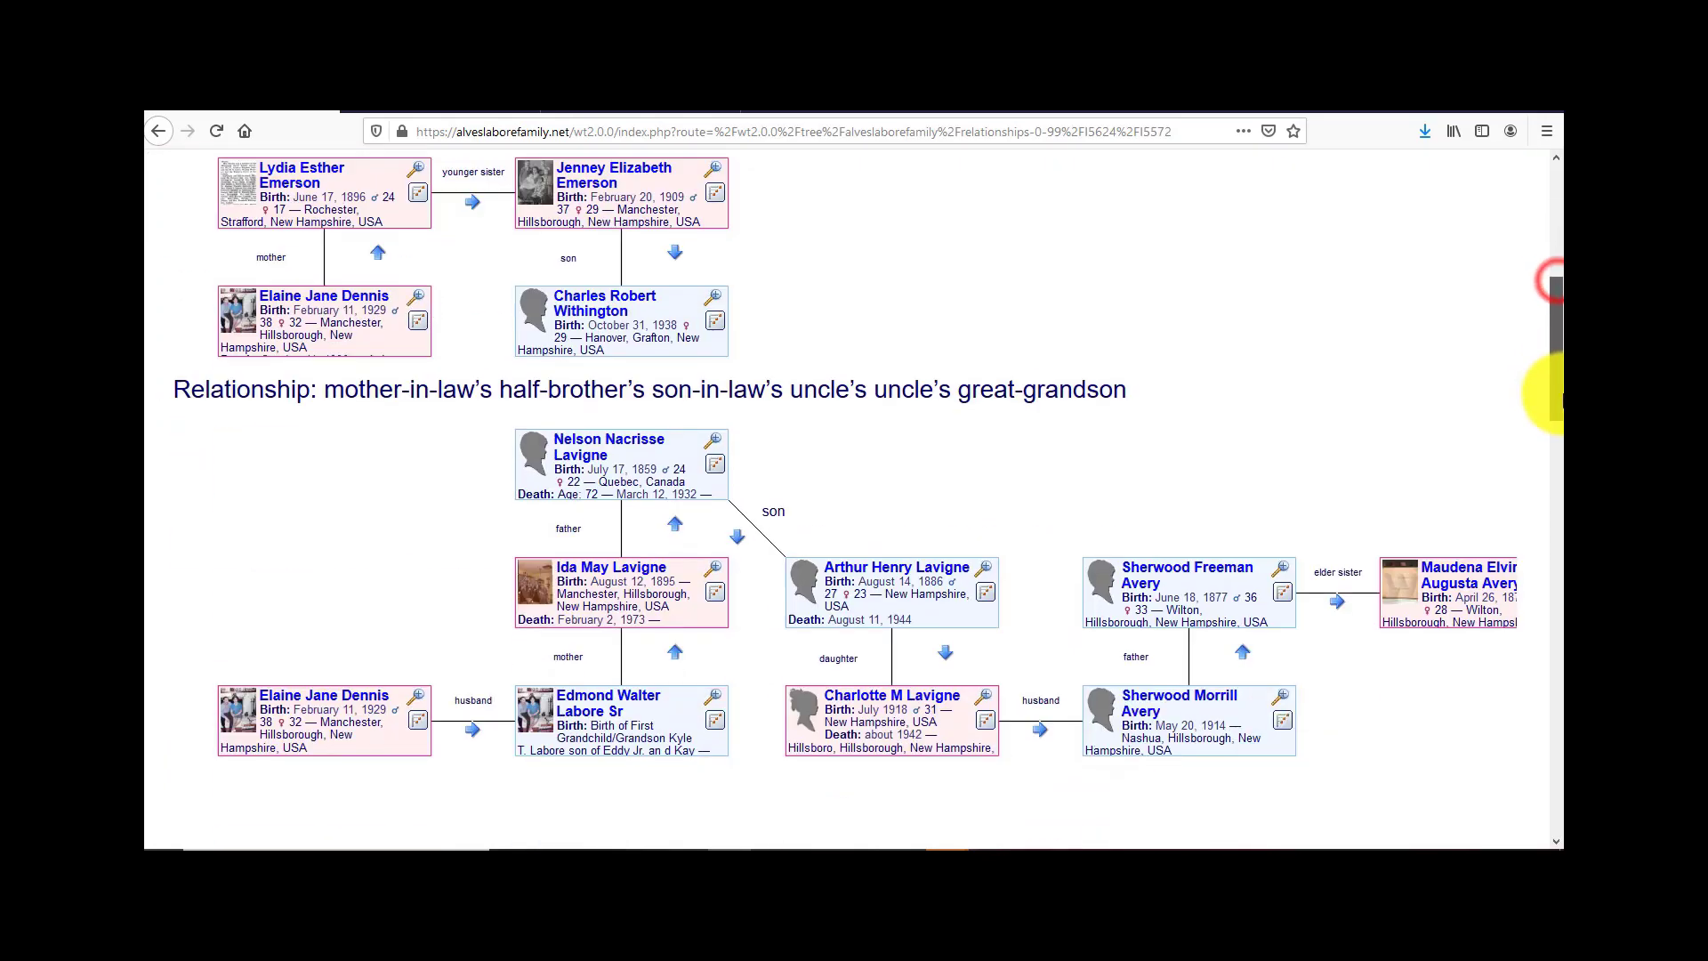
mouse_move(1549, 391)
mouse_down()
mouse_move(1549, 293)
mouse_move(1559, 415)
mouse_up()
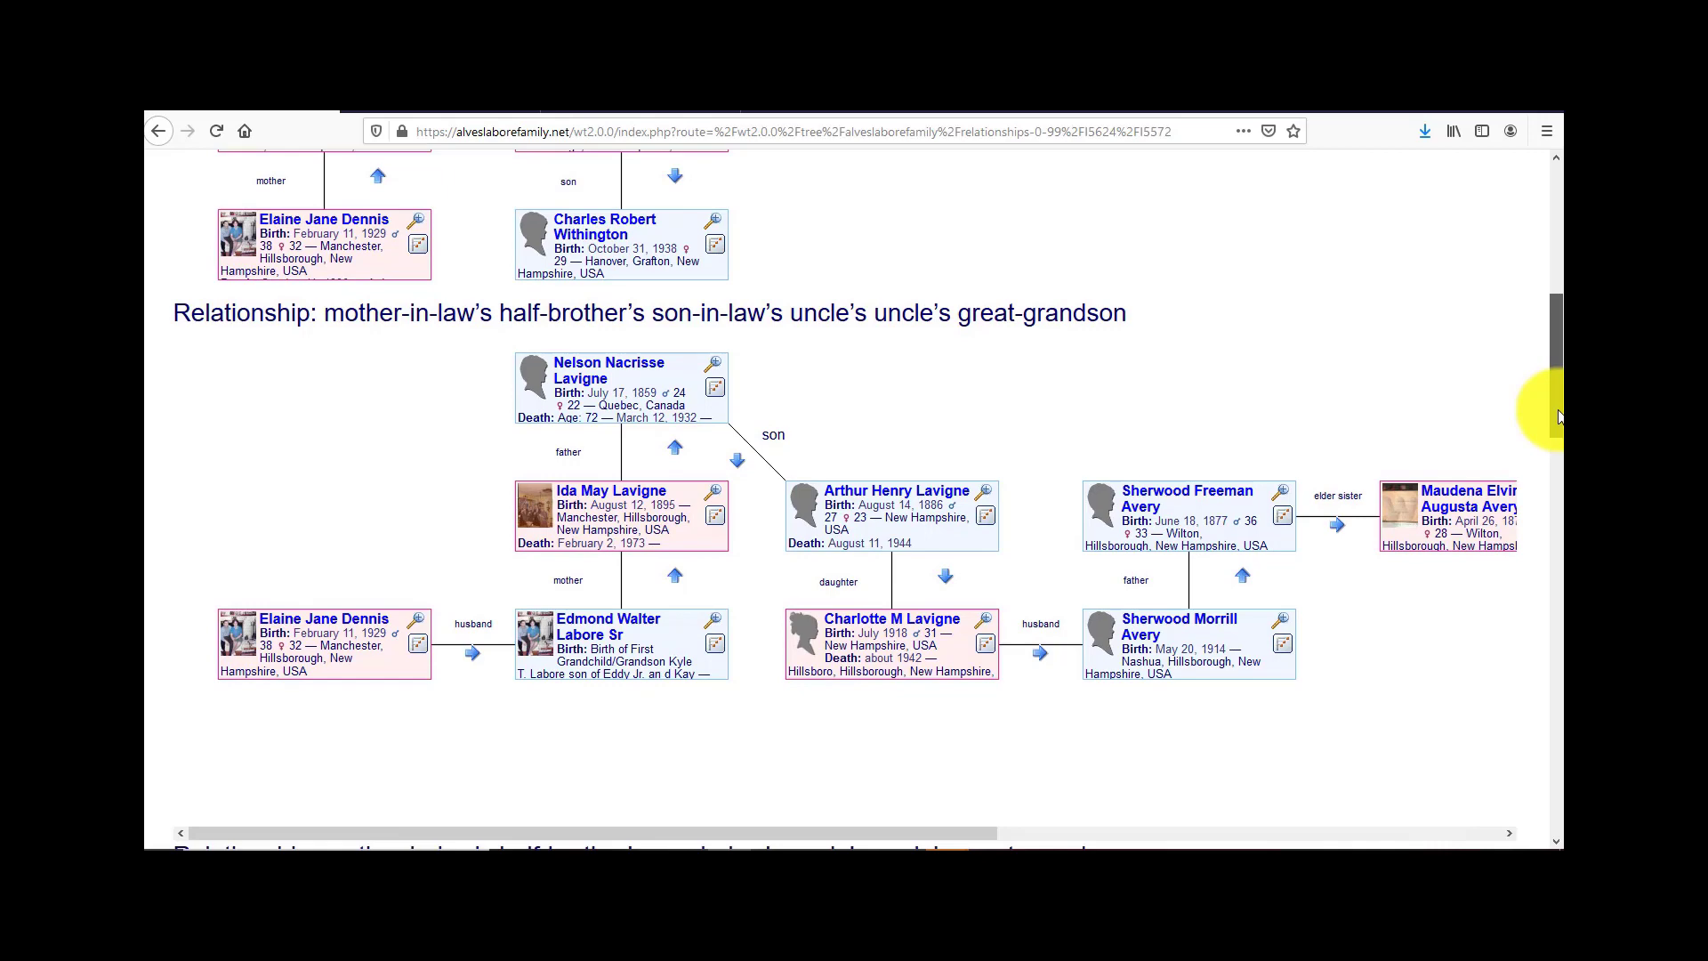
drag(1558, 416, 1556, 222)
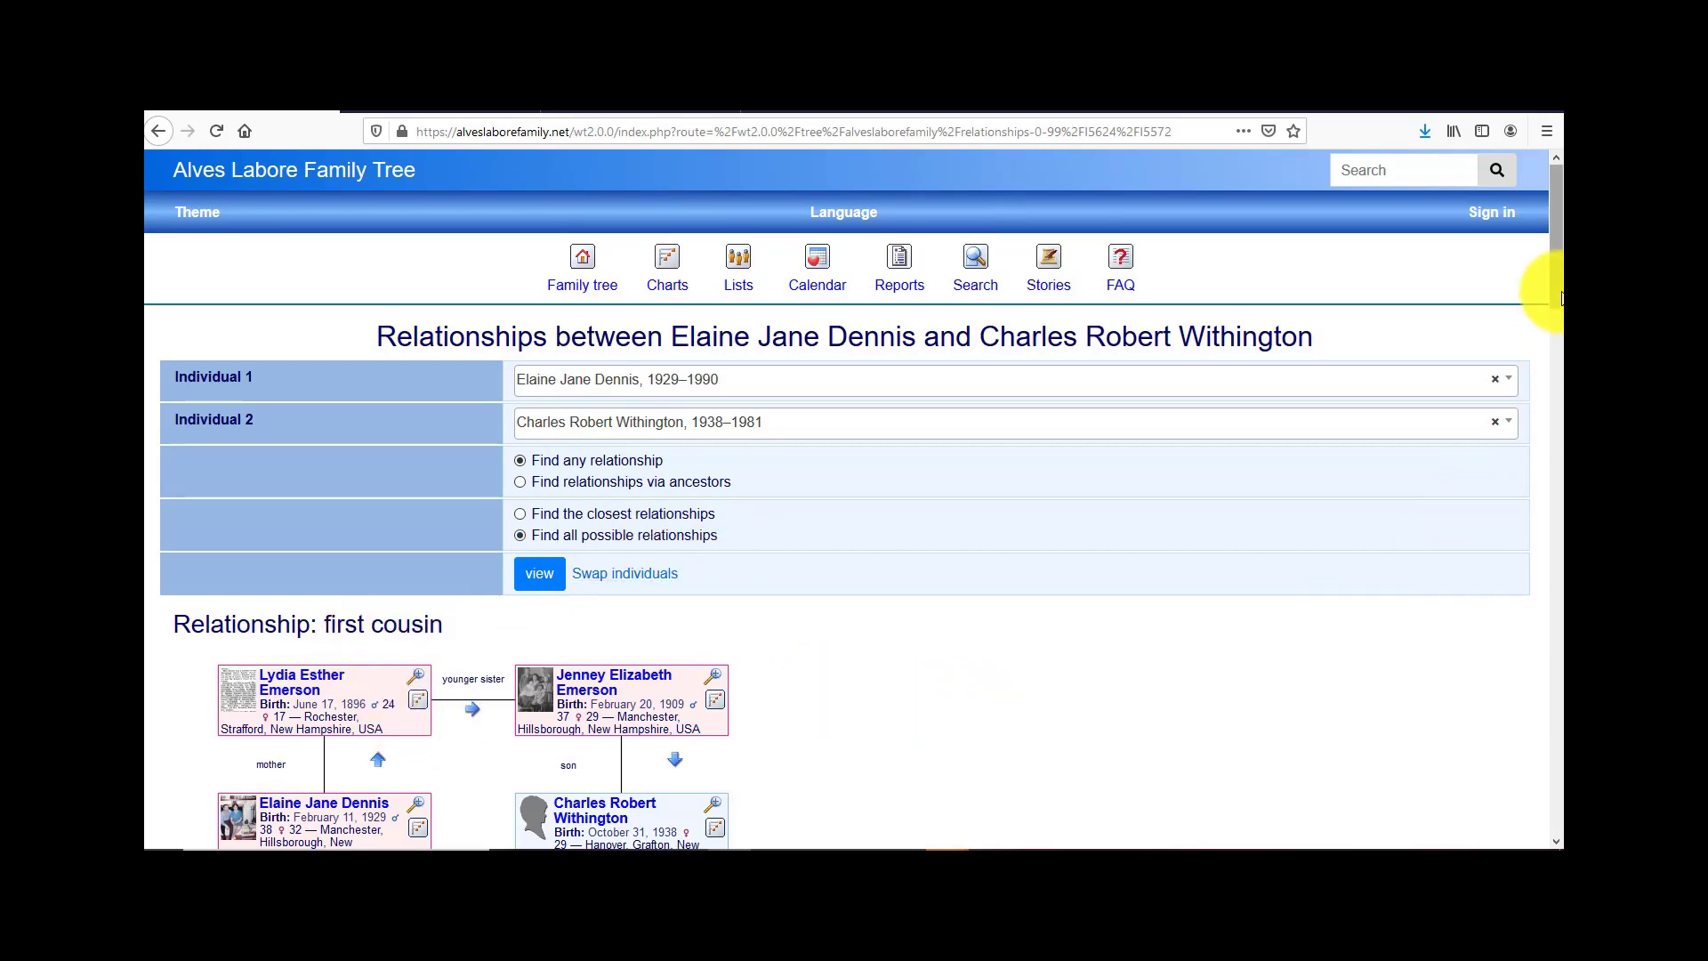
drag(1555, 287, 1561, 474)
scroll(1559, 498, down, 10)
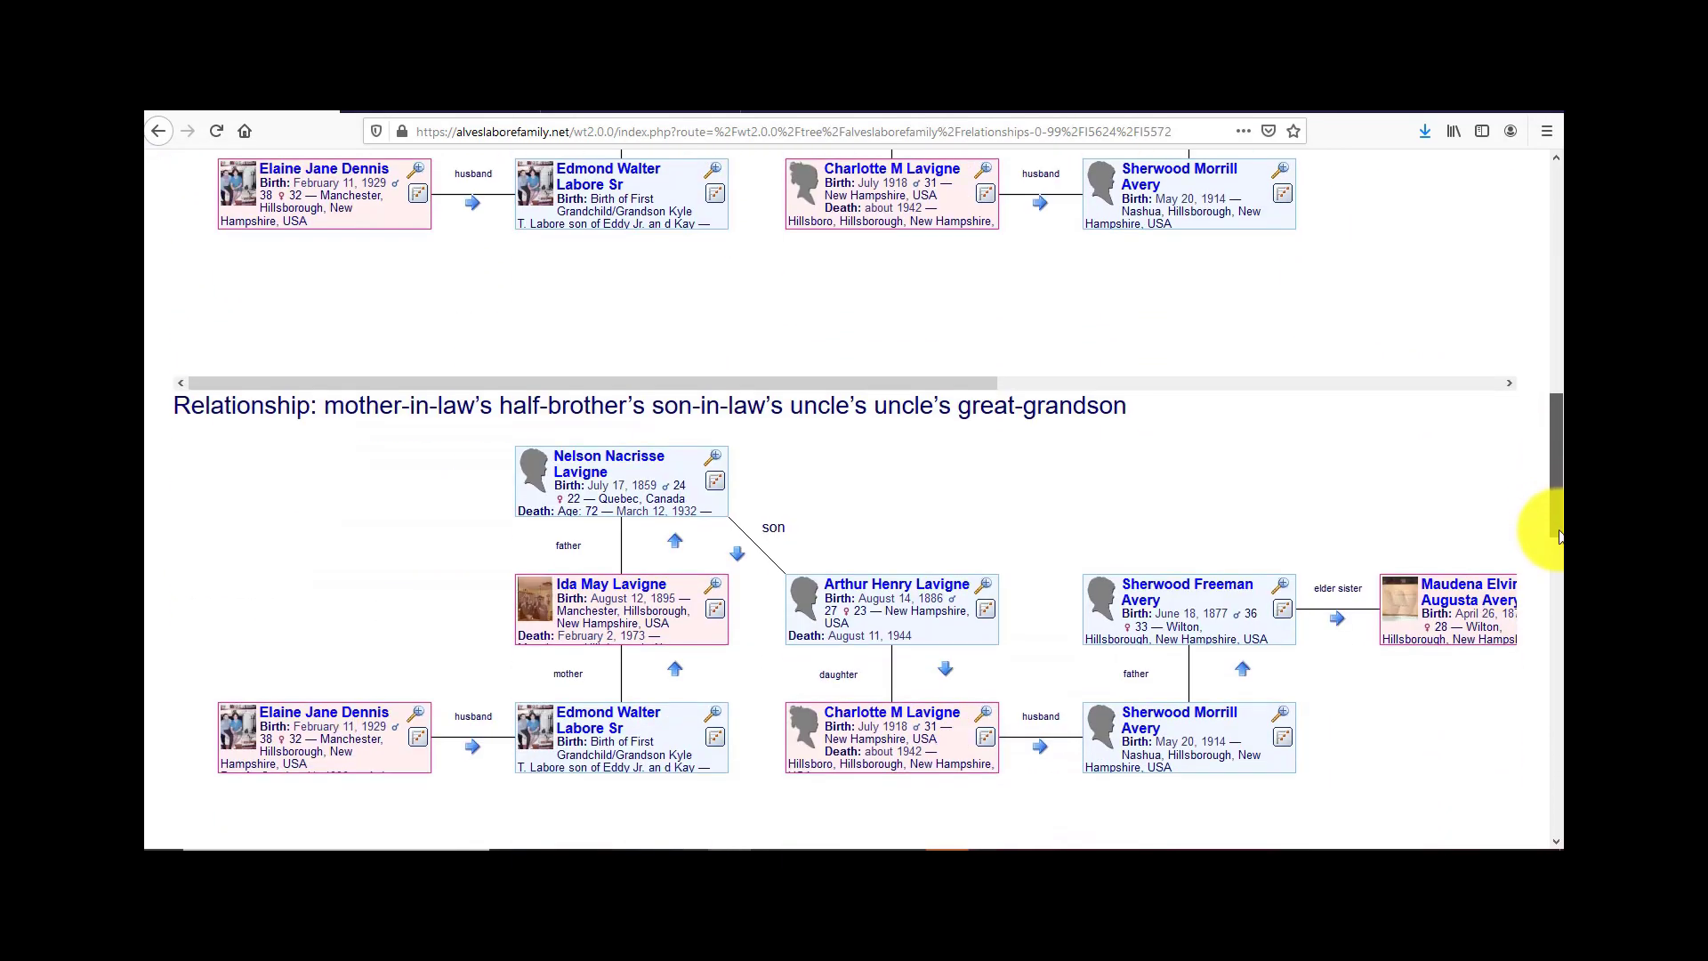
scroll(1557, 739, down, 5)
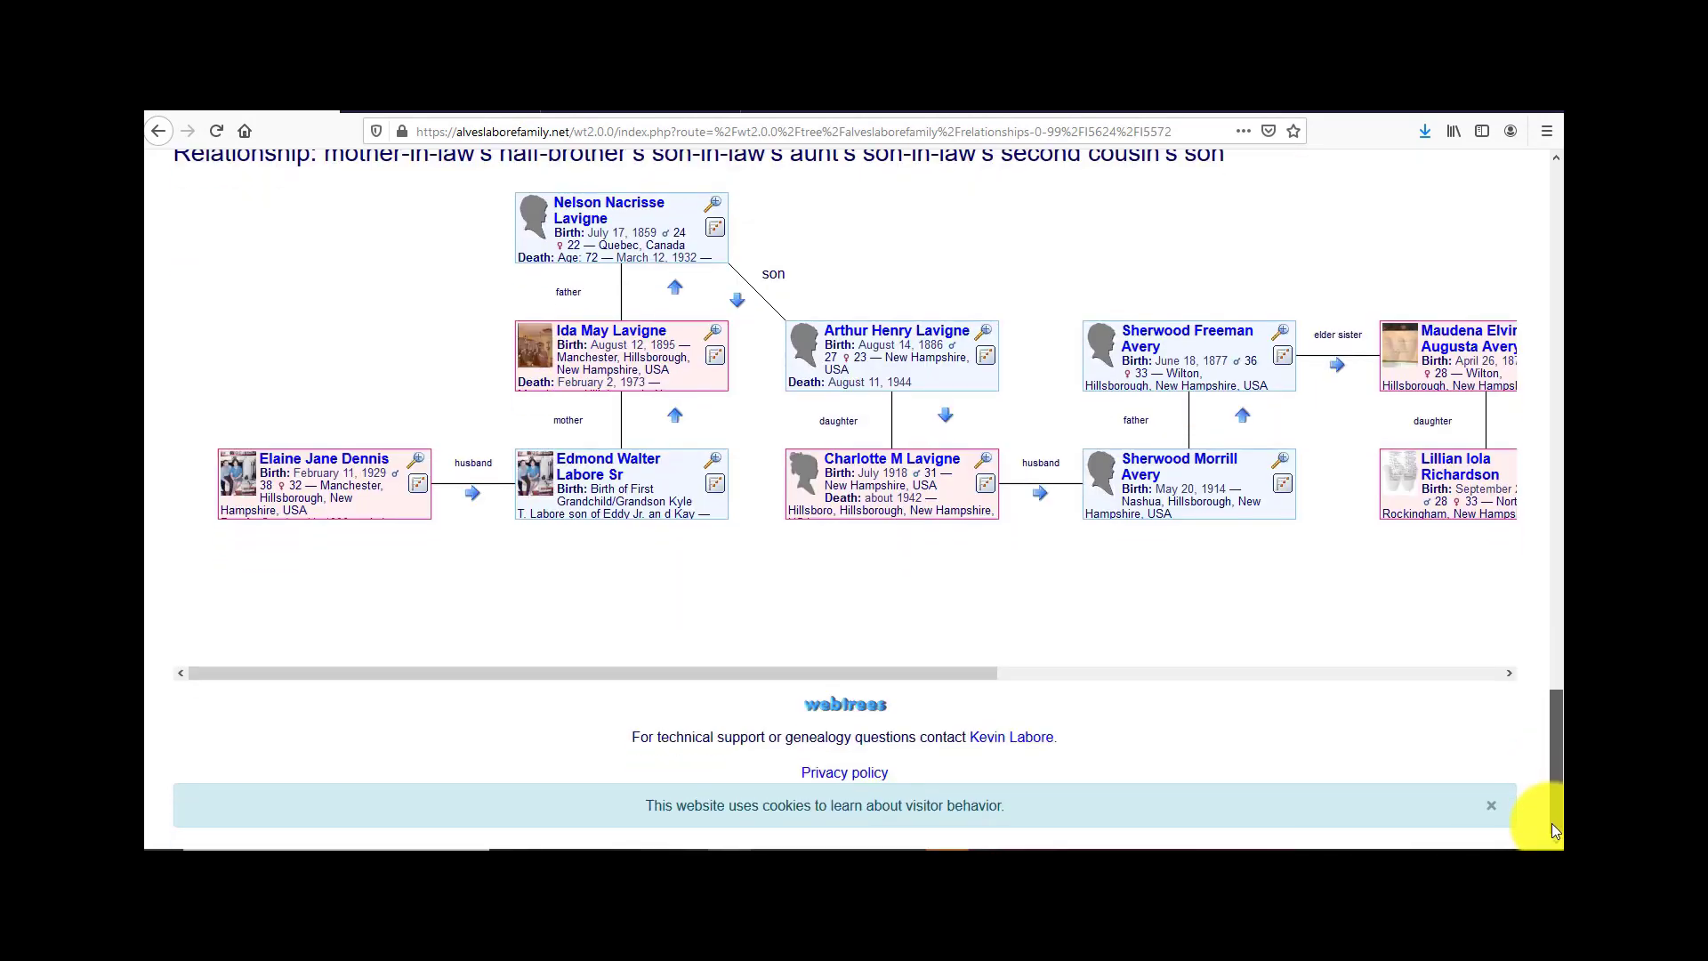
drag(1553, 835, 1541, 278)
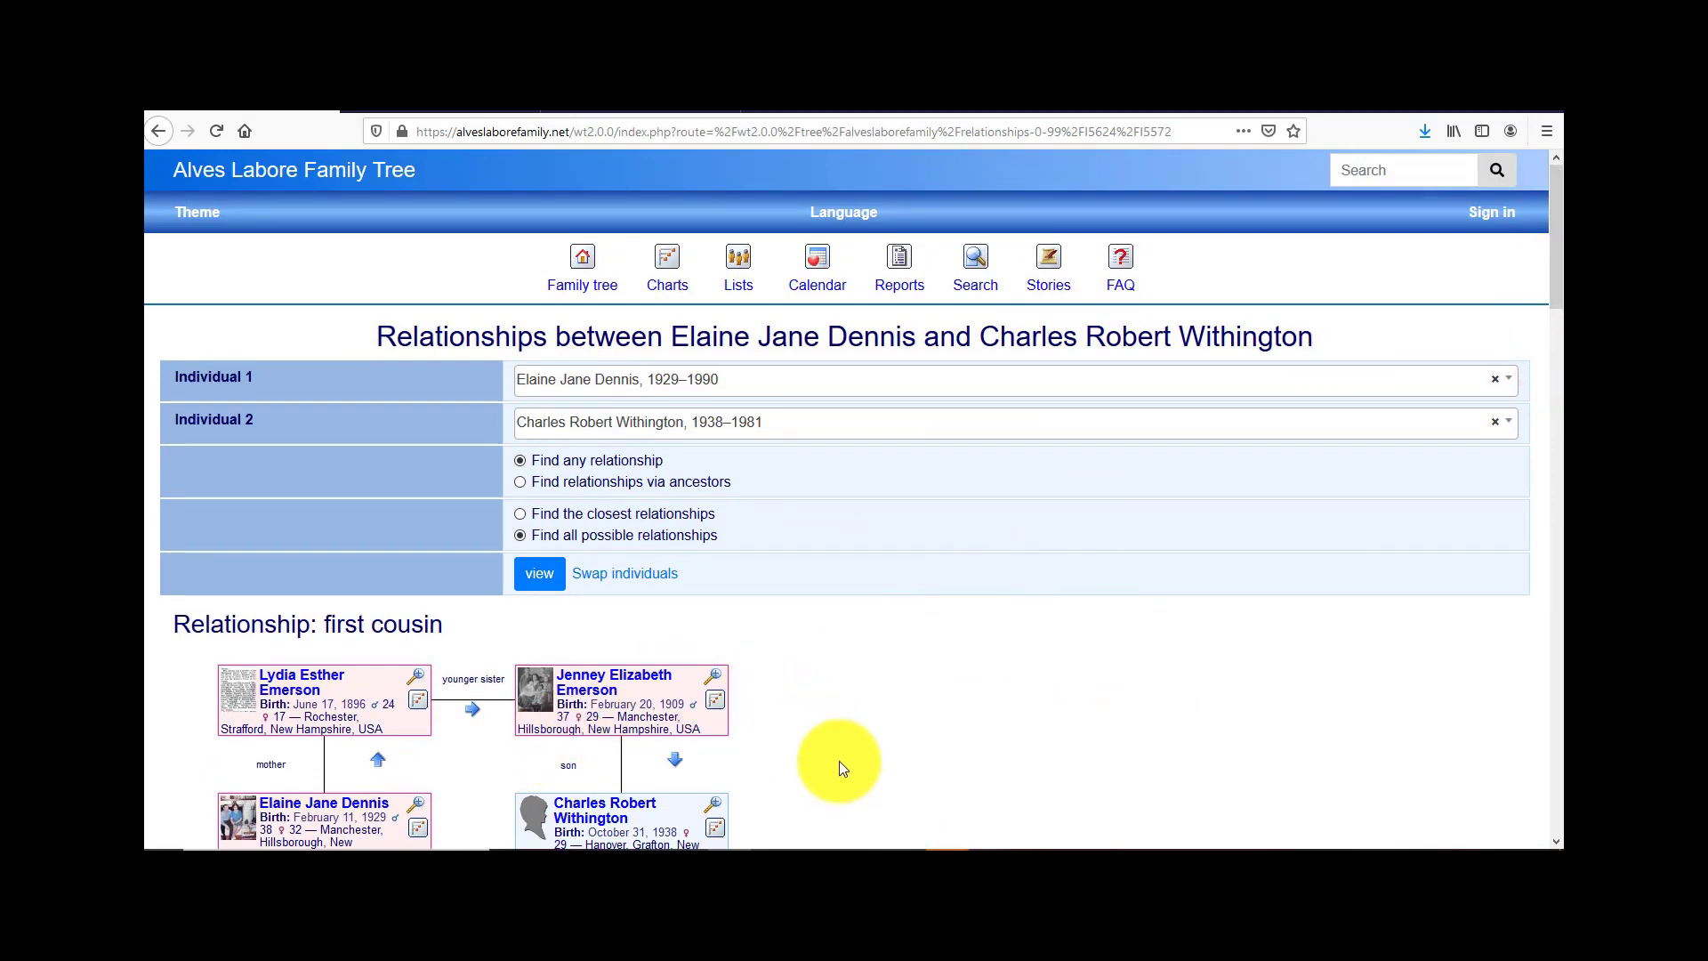
Step: Restrict the search for all possible relationships to those via ancestors and display the pair's chart
click(523, 483)
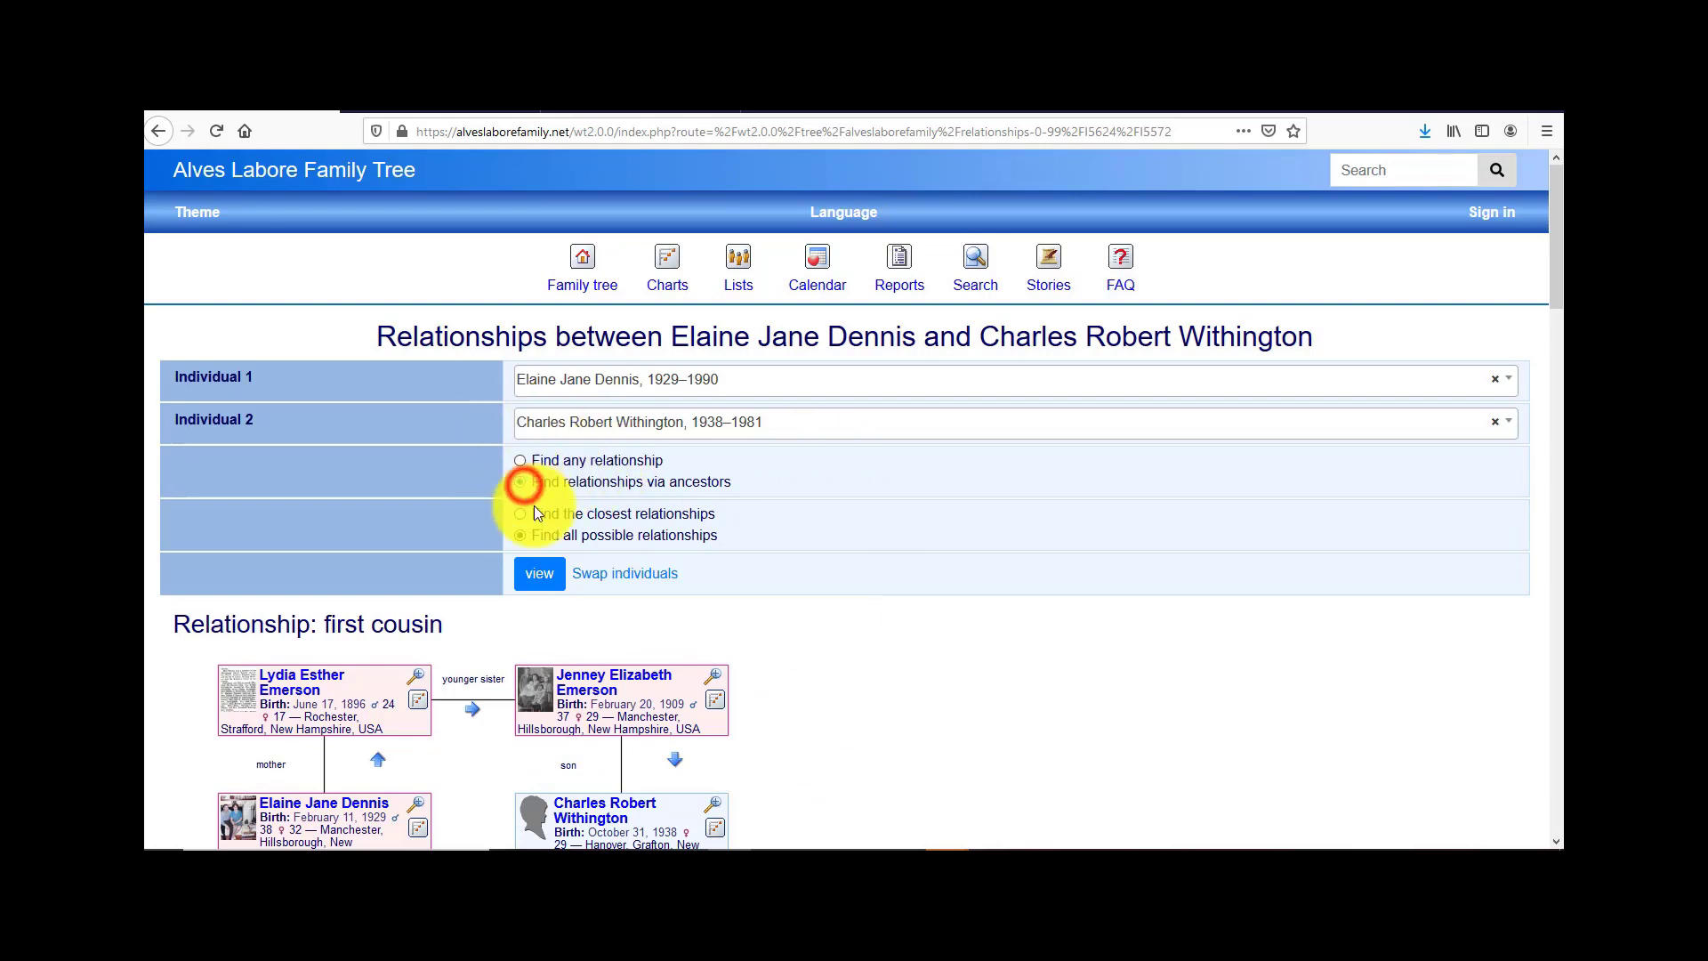
click(544, 573)
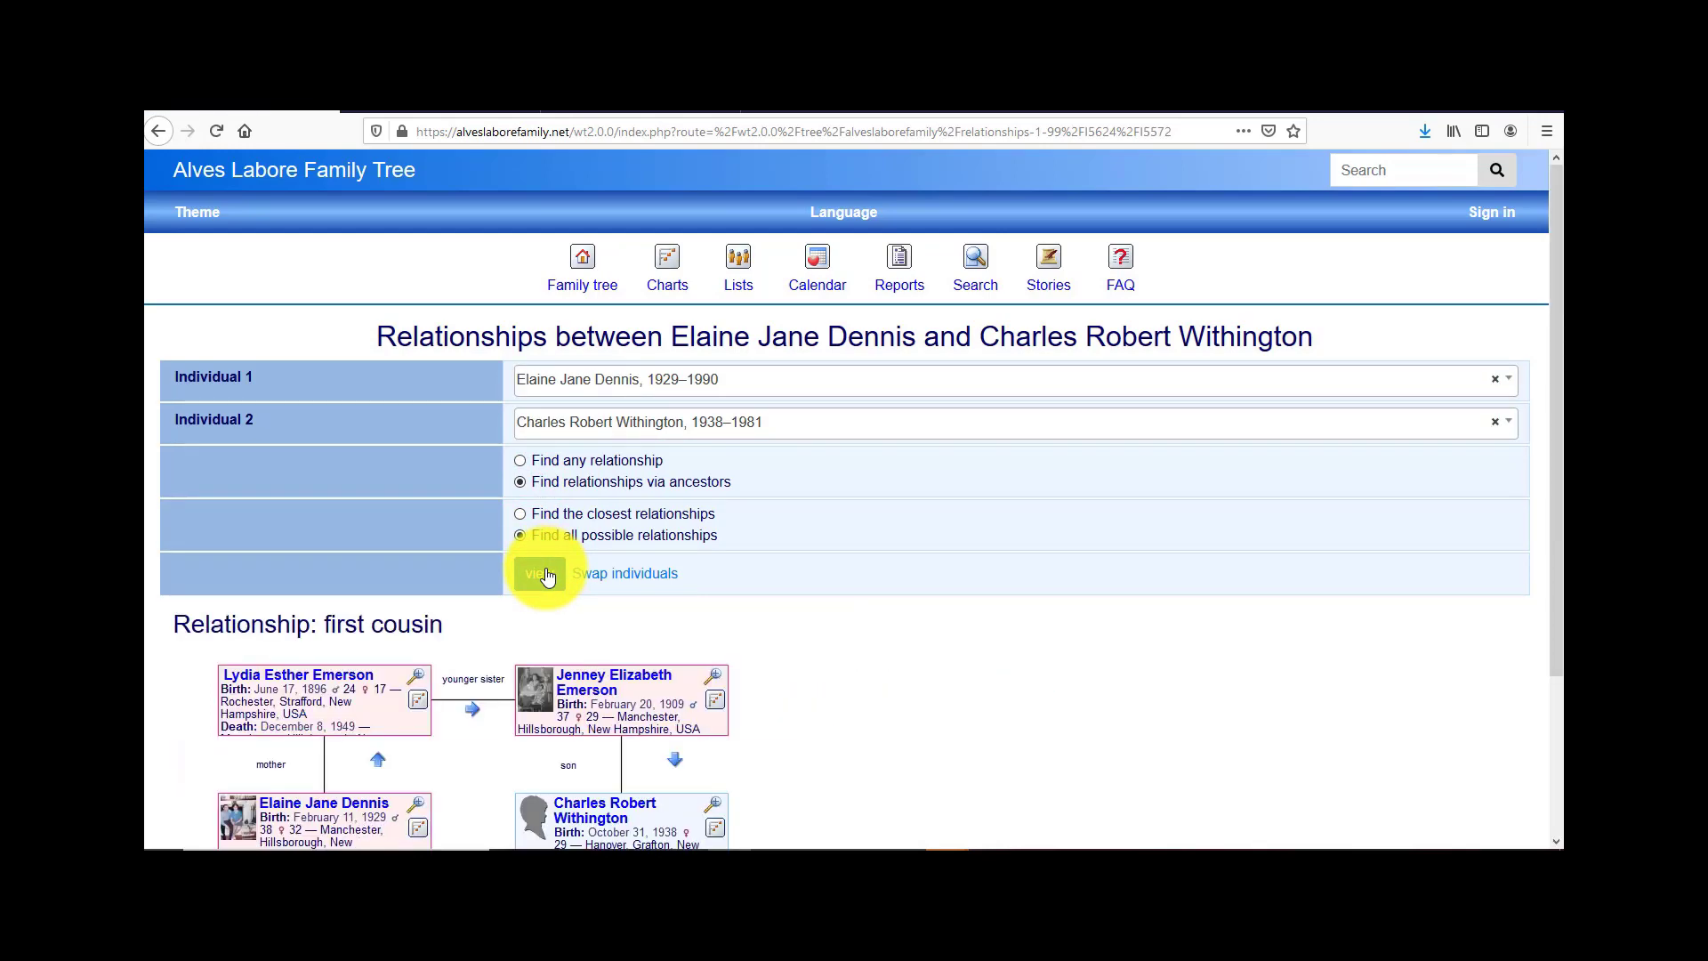
drag(1552, 419, 1557, 625)
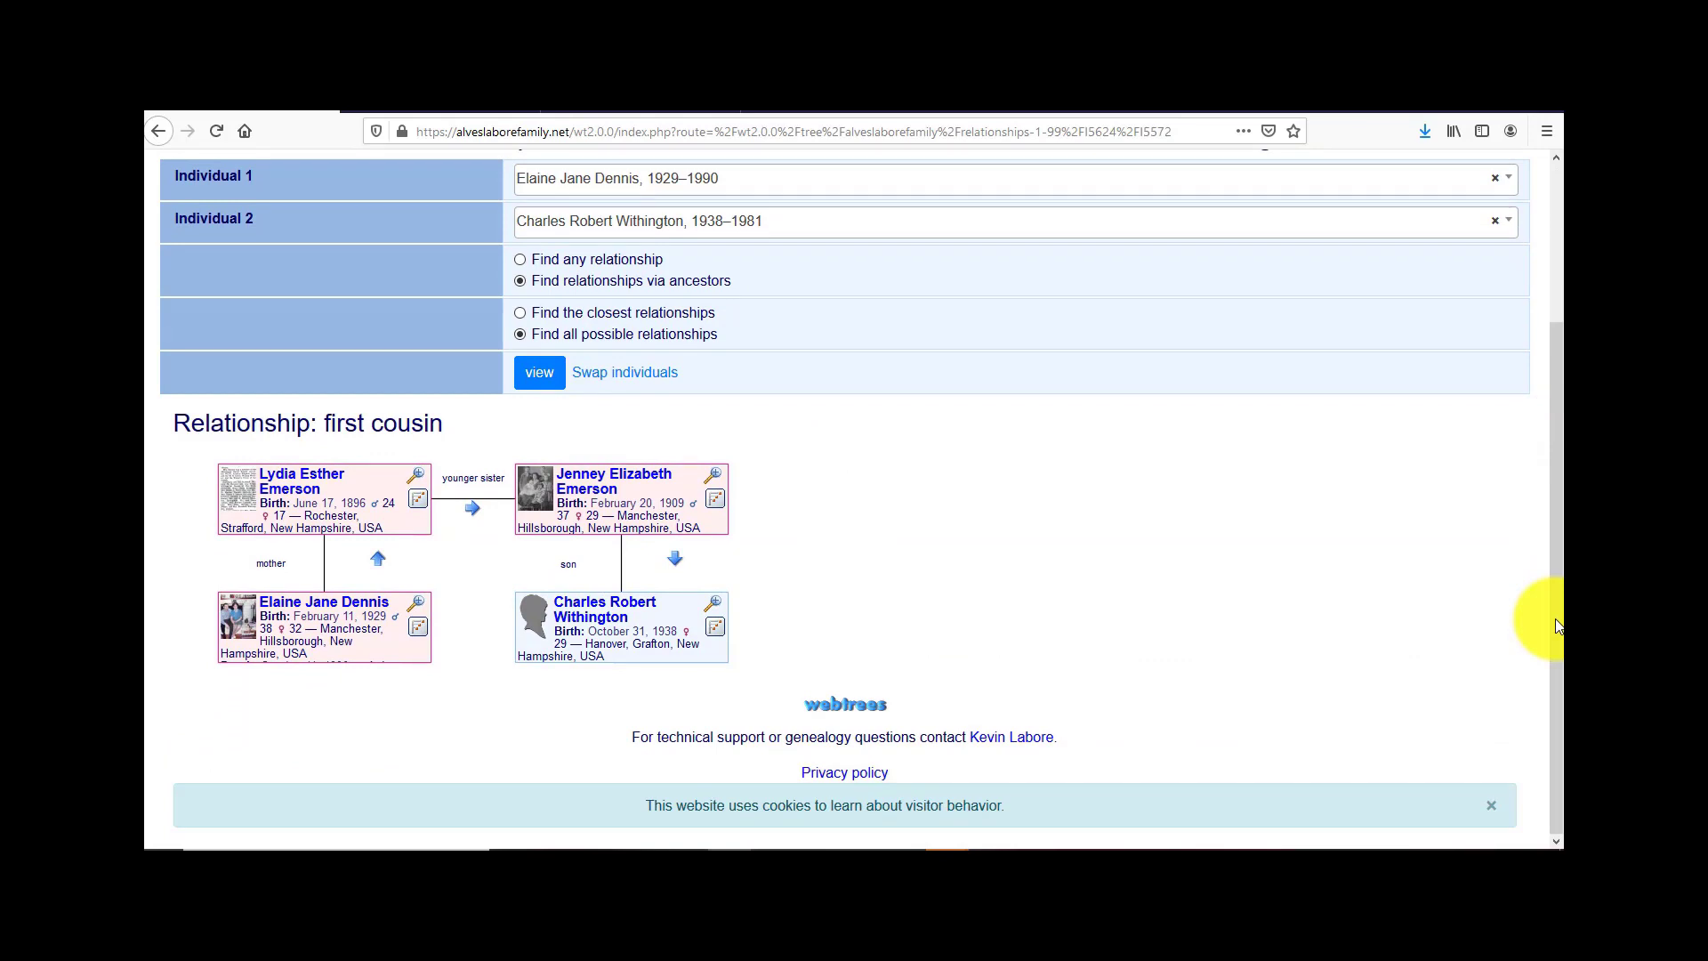